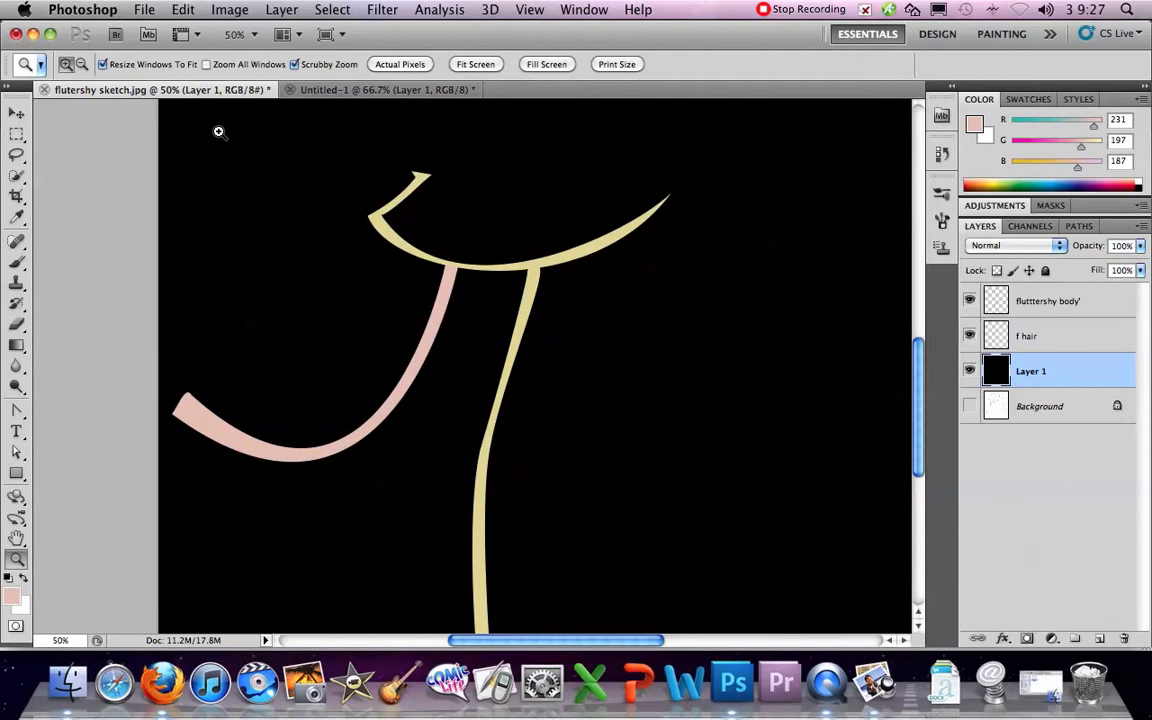
- Switch to Finder and open ash.psd from the search results in Photoshop
{"action": "left_click", "coordinate": [330, 93]}
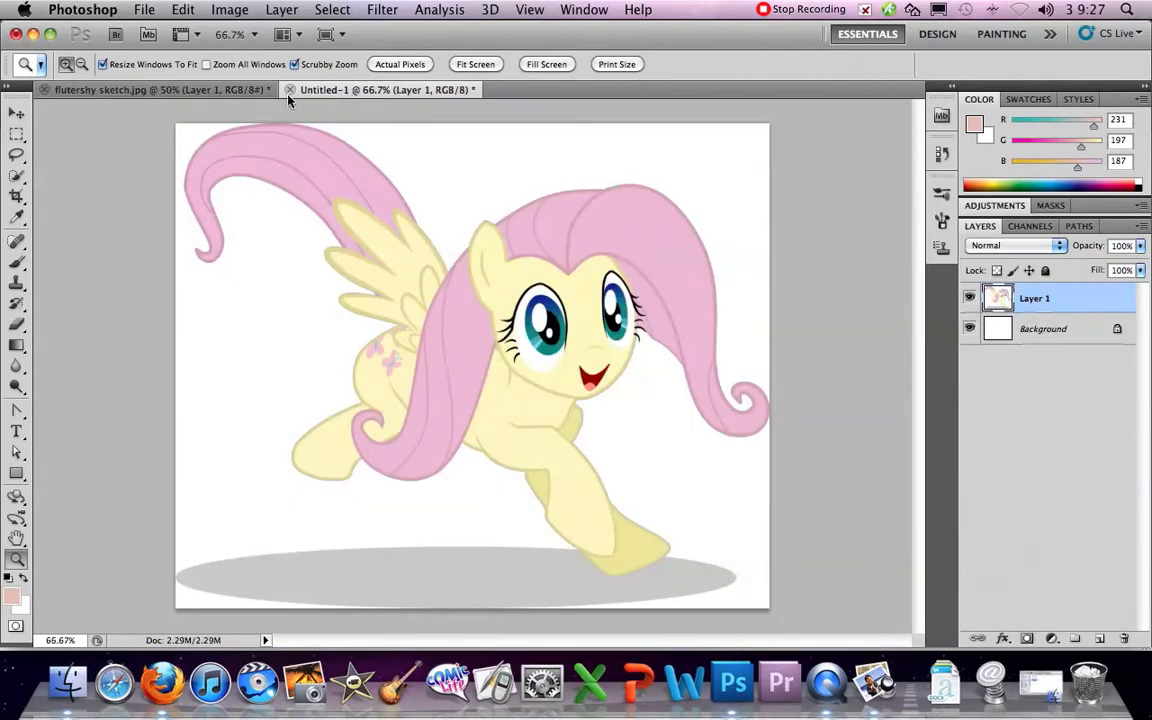
{"action": "left_click", "coordinate": [217, 88]}
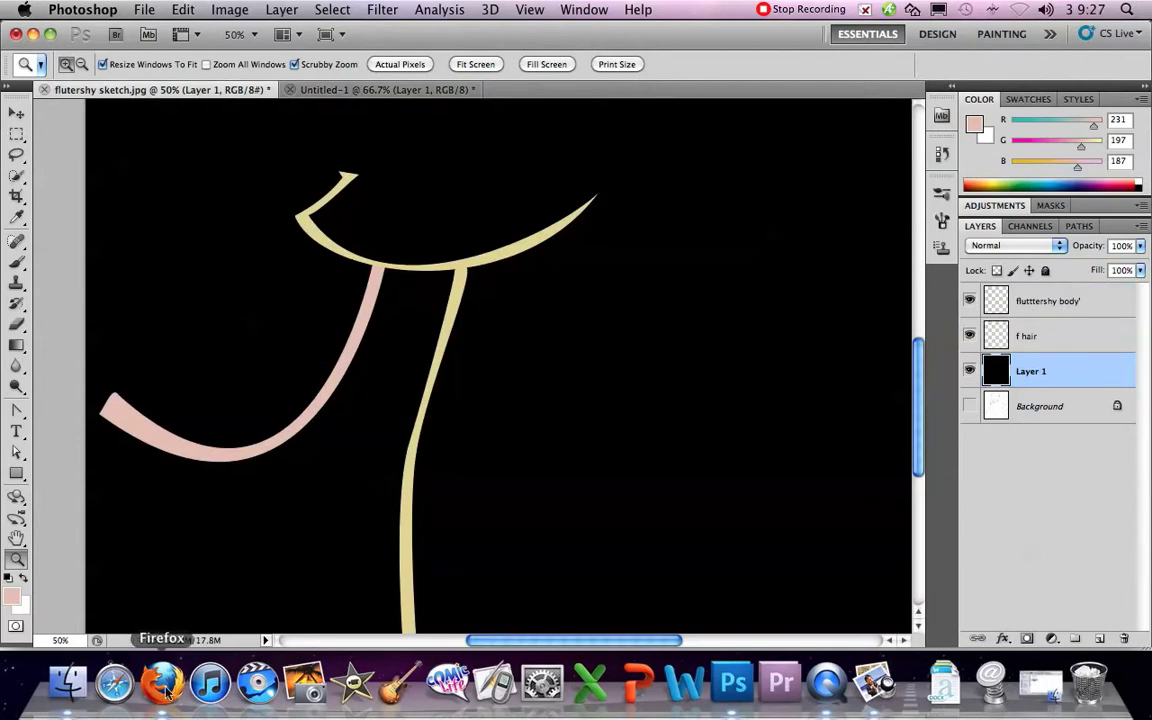
{"action": "left_click", "coordinate": [85, 680]}
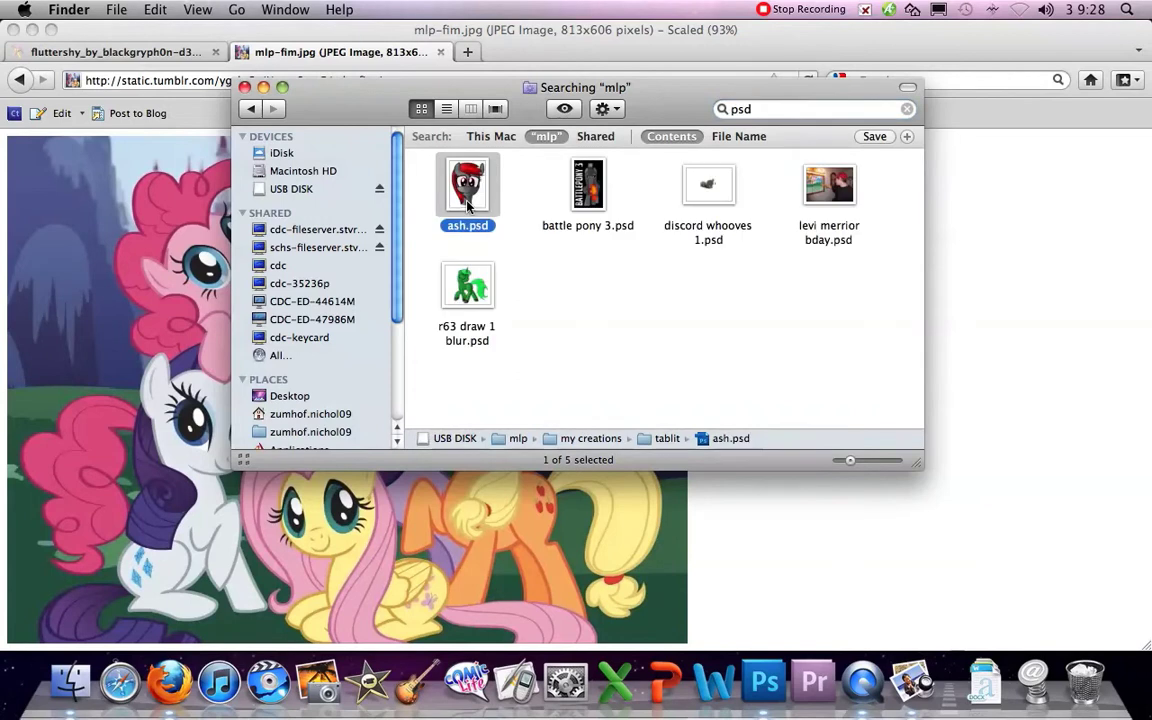
{"action": "double_click", "coordinate": [467, 186]}
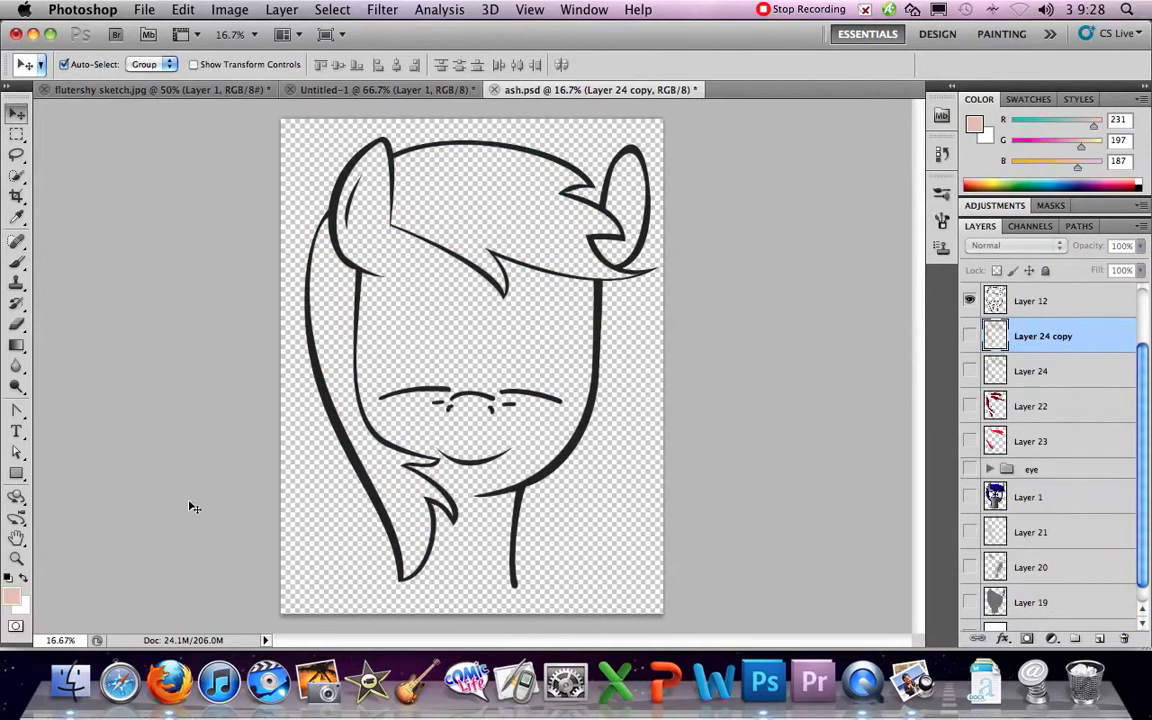
- Examine the black line art of the fringe and face up close in ash.psd
{"action": "key", "text": "z"}
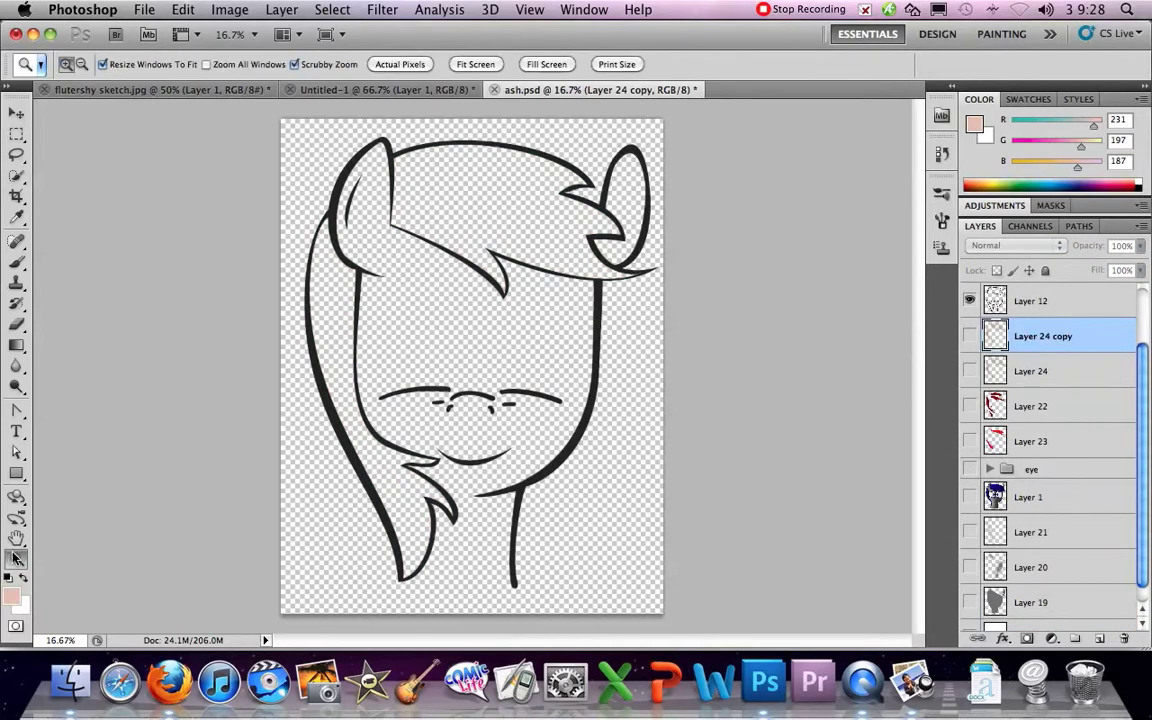
{"action": "left_click", "coordinate": [500, 290]}
{"action": "left_click", "coordinate": [571, 264]}
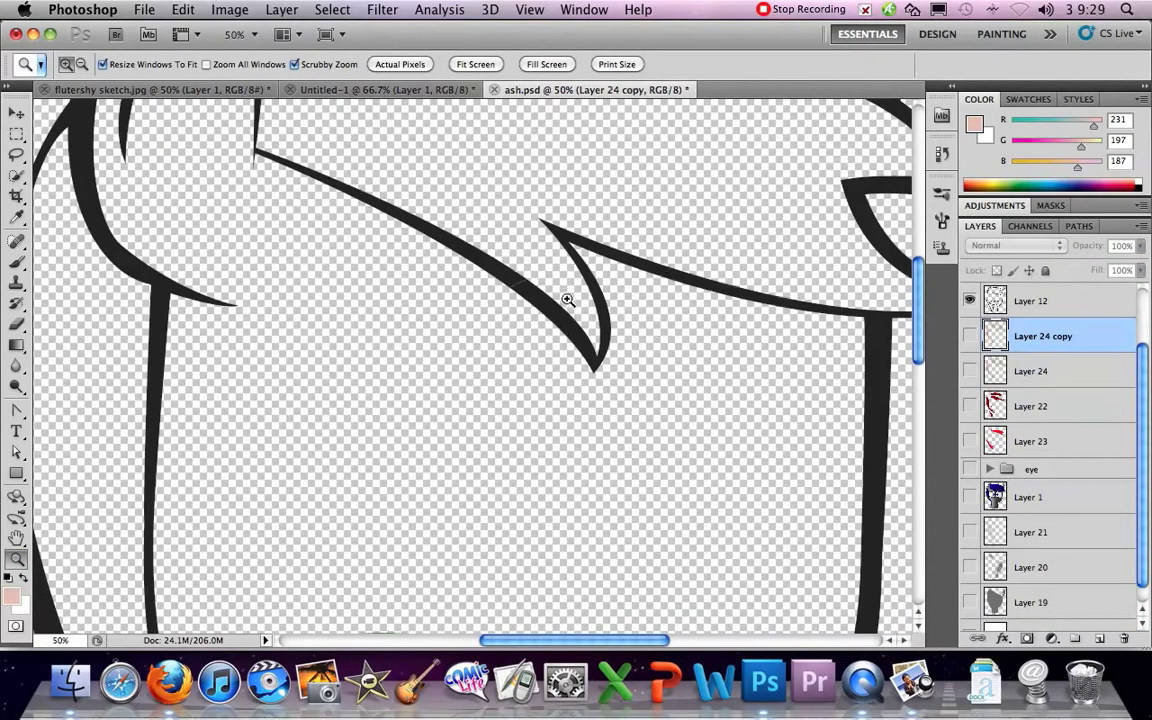
{"action": "scroll", "coordinate": [560, 280], "scroll_direction": "down", "scroll_amount": 3}
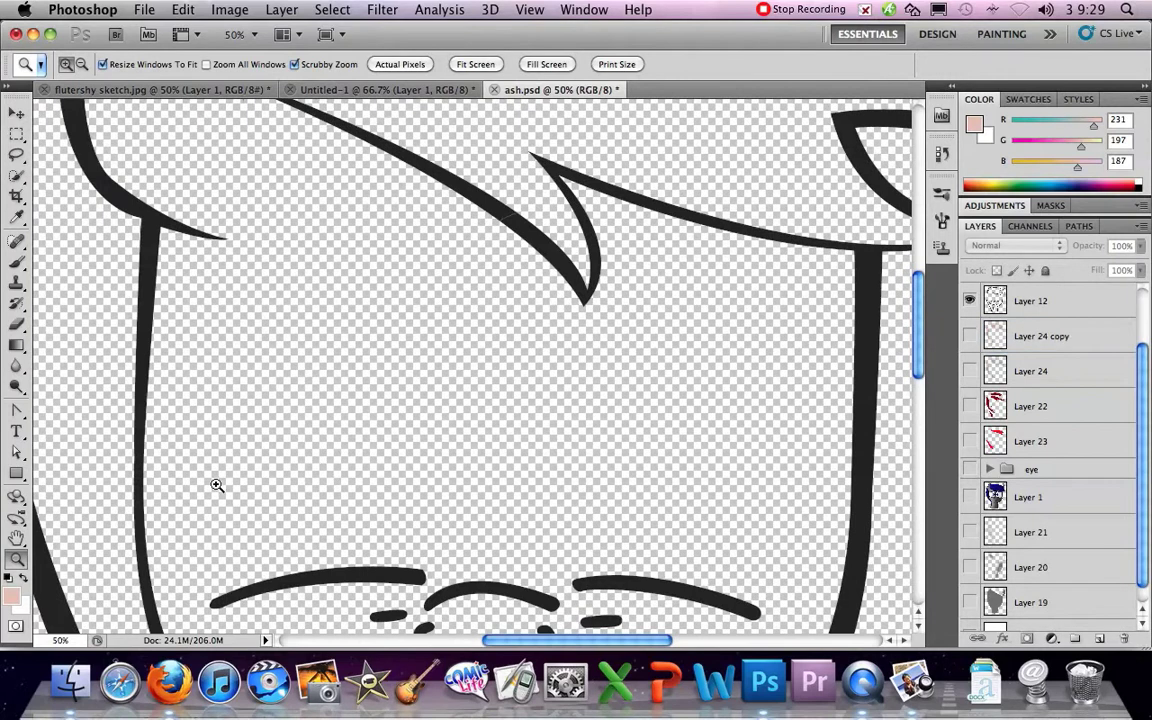
{"action": "left_click", "coordinate": [280, 430], "text": "alt"}
{"action": "left_click", "coordinate": [280, 432], "text": "alt"}
{"action": "left_click", "coordinate": [313, 431], "text": "alt"}
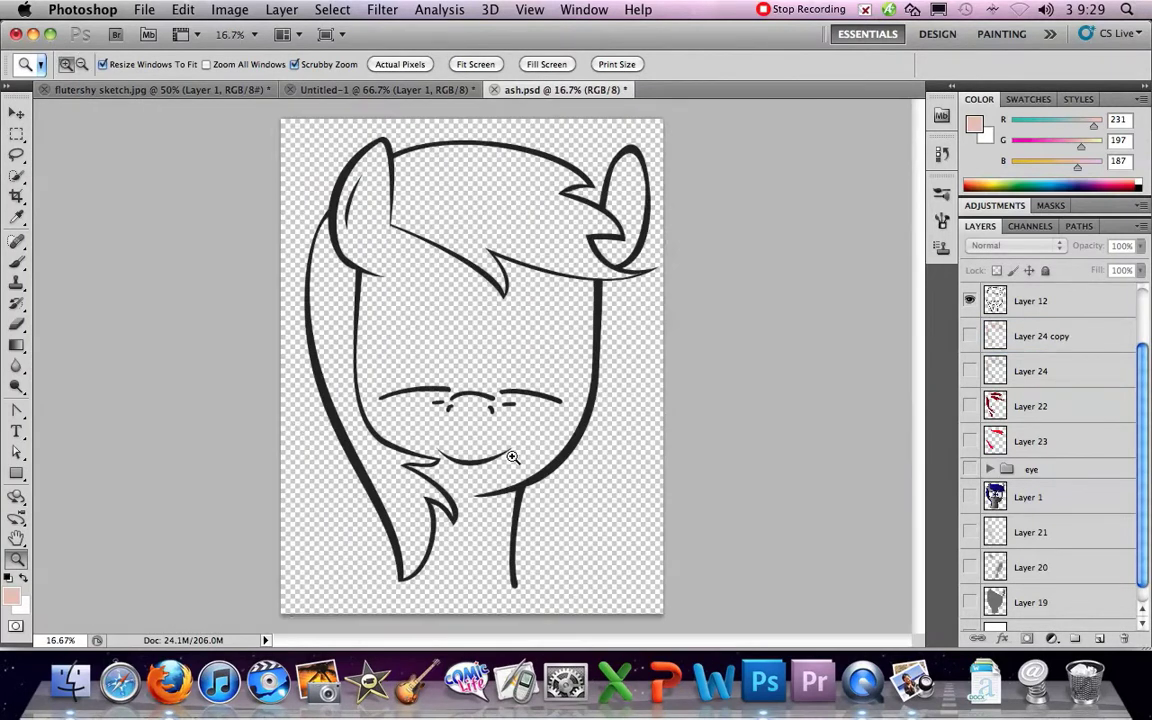
{"action": "left_click", "coordinate": [16, 410]}
{"action": "left_click", "coordinate": [60, 405]}
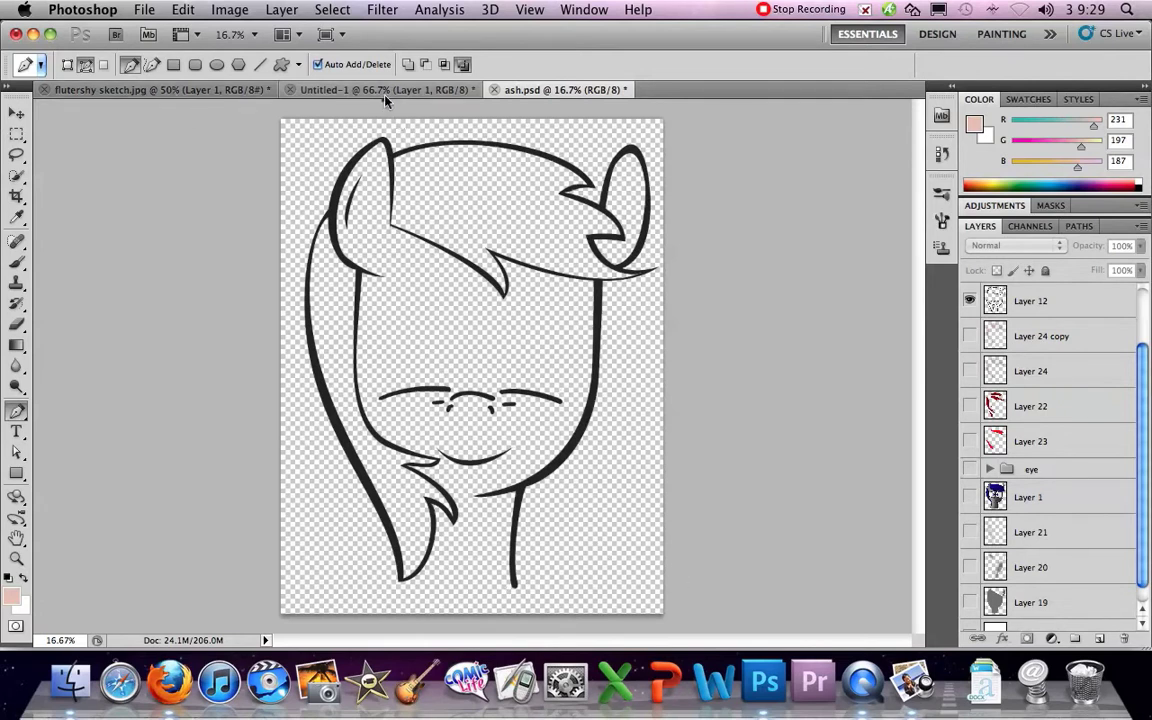
{"action": "left_click", "coordinate": [182, 10]}
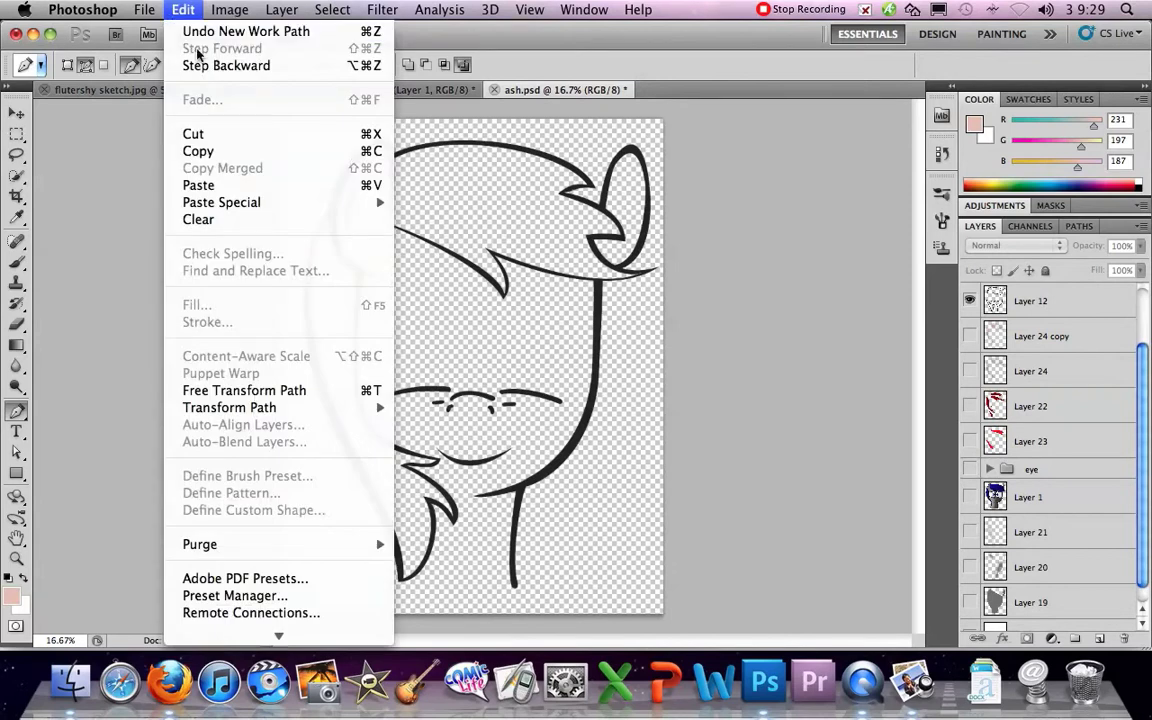
{"action": "left_click", "coordinate": [199, 66]}
- Examine the neck and front leg outlines of the coloured pony in the Untitled-1 document up close
{"action": "left_click", "coordinate": [345, 90]}
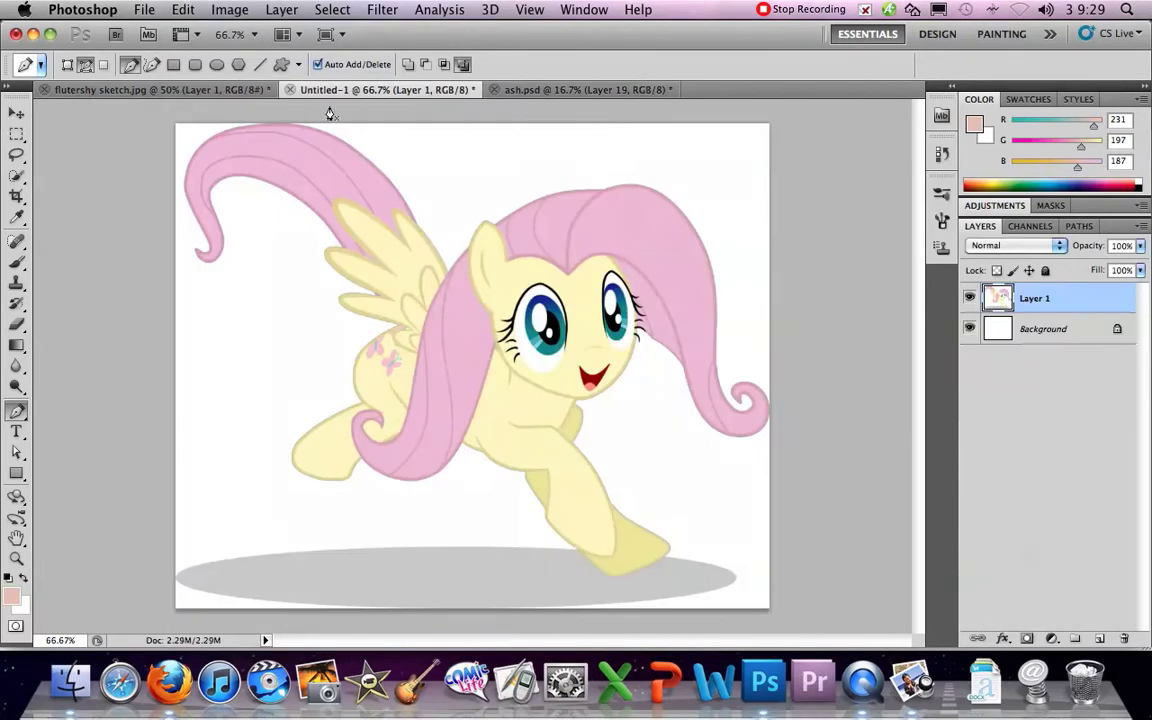
{"action": "key", "text": "z"}
{"action": "left_click_drag", "start_coordinate": [463, 352], "coordinate": [557, 427]}
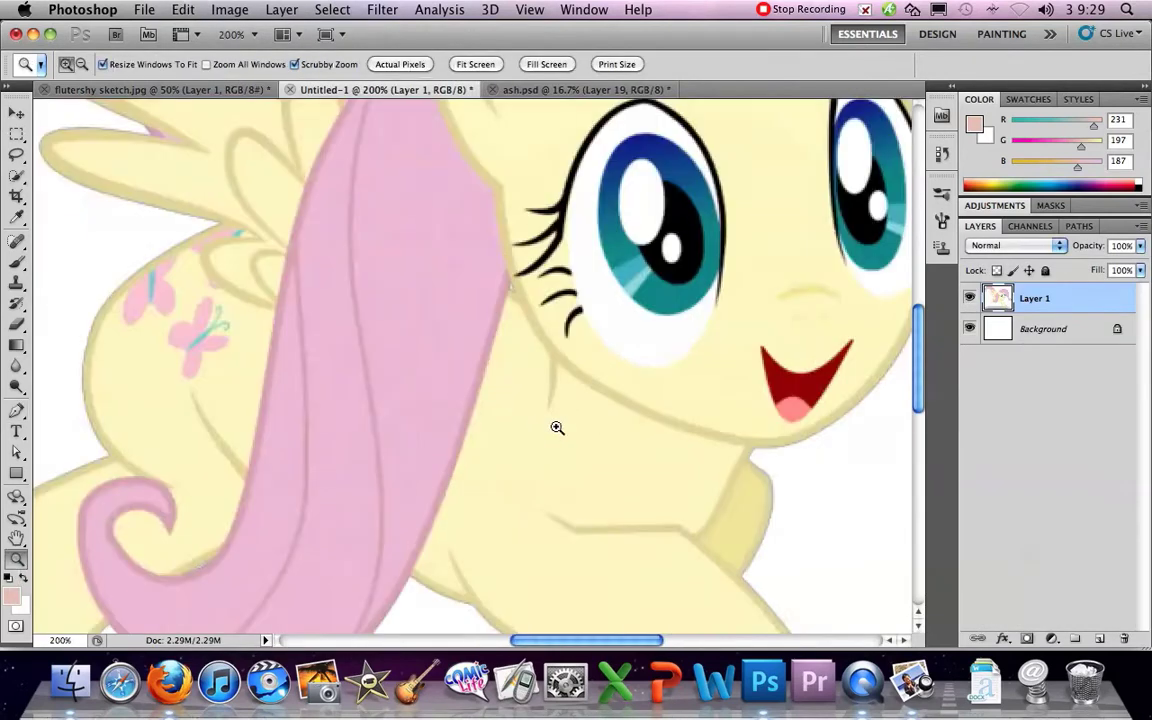
{"action": "left_click", "coordinate": [557, 427]}
{"action": "scroll", "coordinate": [494, 309], "scroll_direction": "down", "scroll_amount": 5}
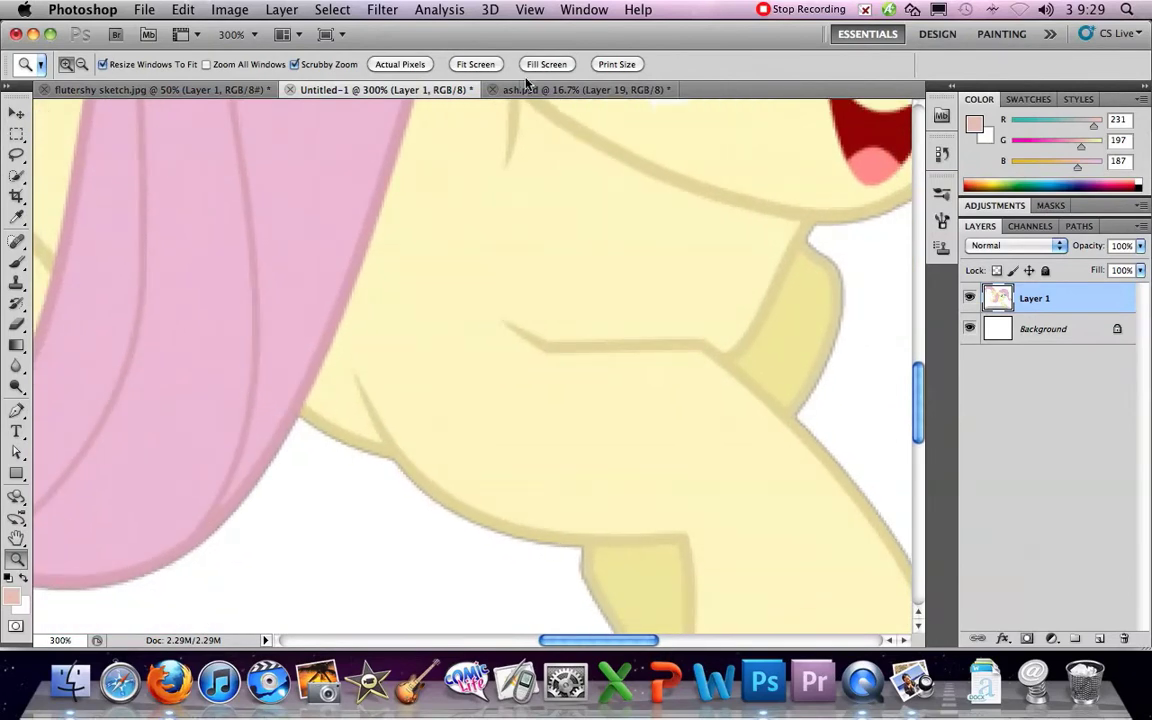
- In ash.psd, show Layer 19, sample its grey (RGB 121, 121, 121) as the foreground colour, and hide the layer again
{"action": "left_click", "coordinate": [520, 89]}
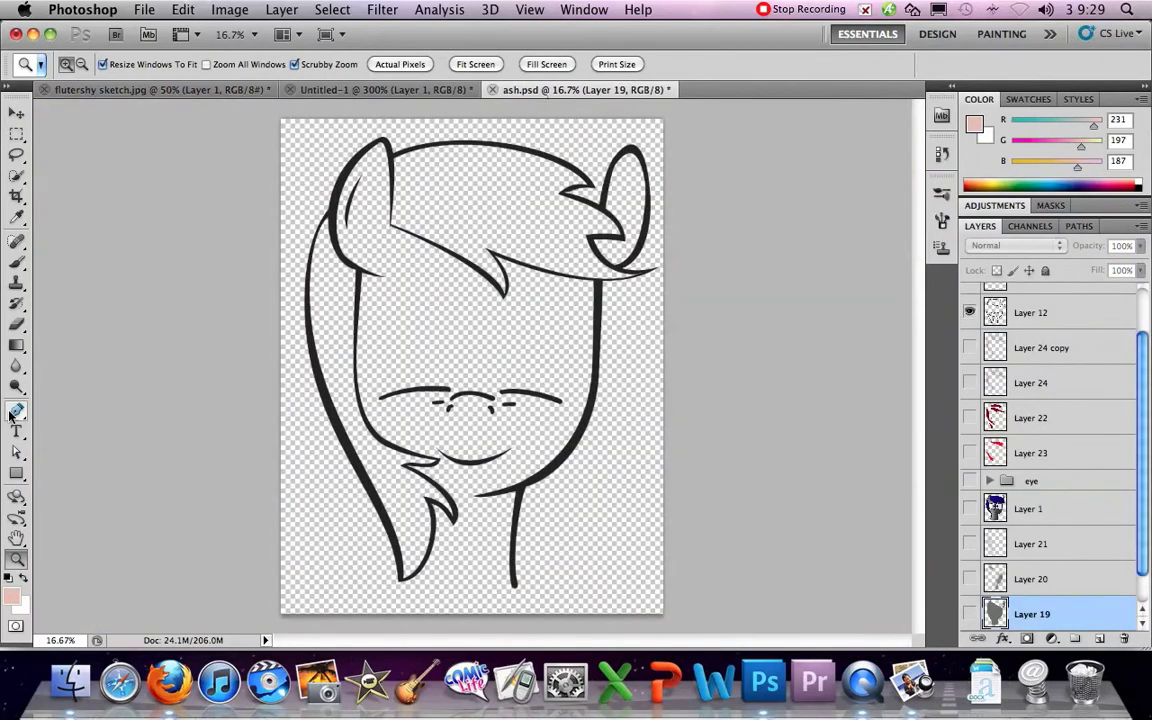
{"action": "left_click", "coordinate": [969, 614]}
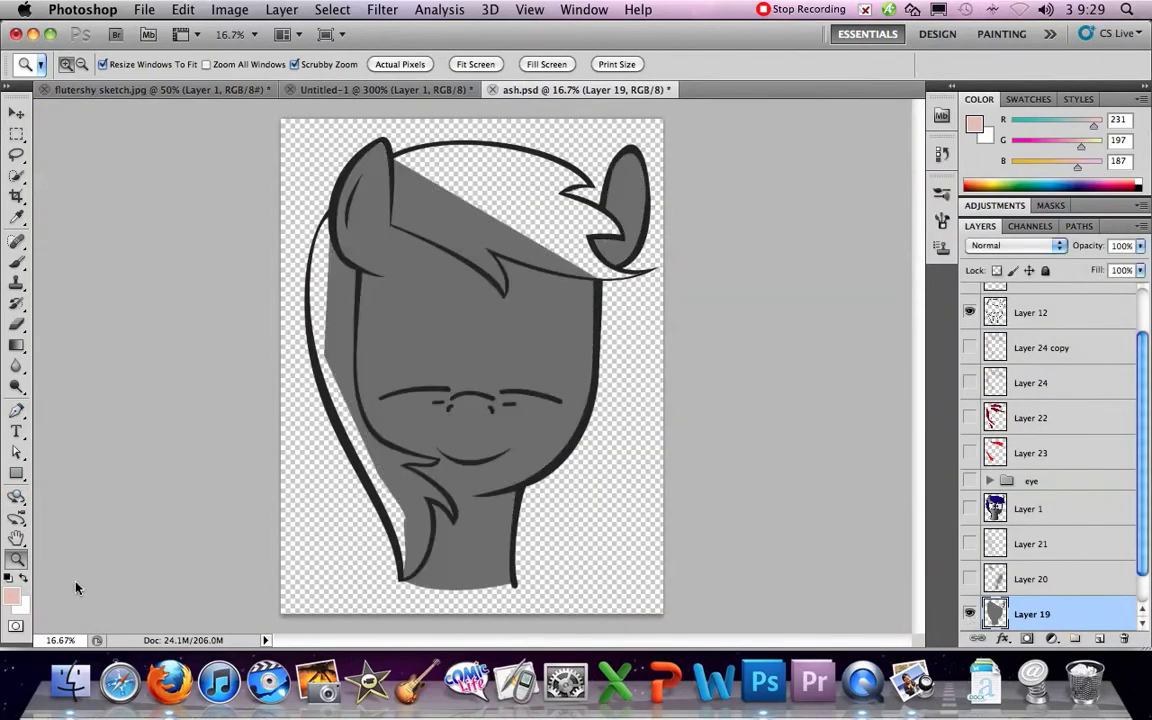
{"action": "left_click", "coordinate": [12, 597]}
{"action": "left_click", "coordinate": [496, 275]}
{"action": "left_click", "coordinate": [1067, 185]}
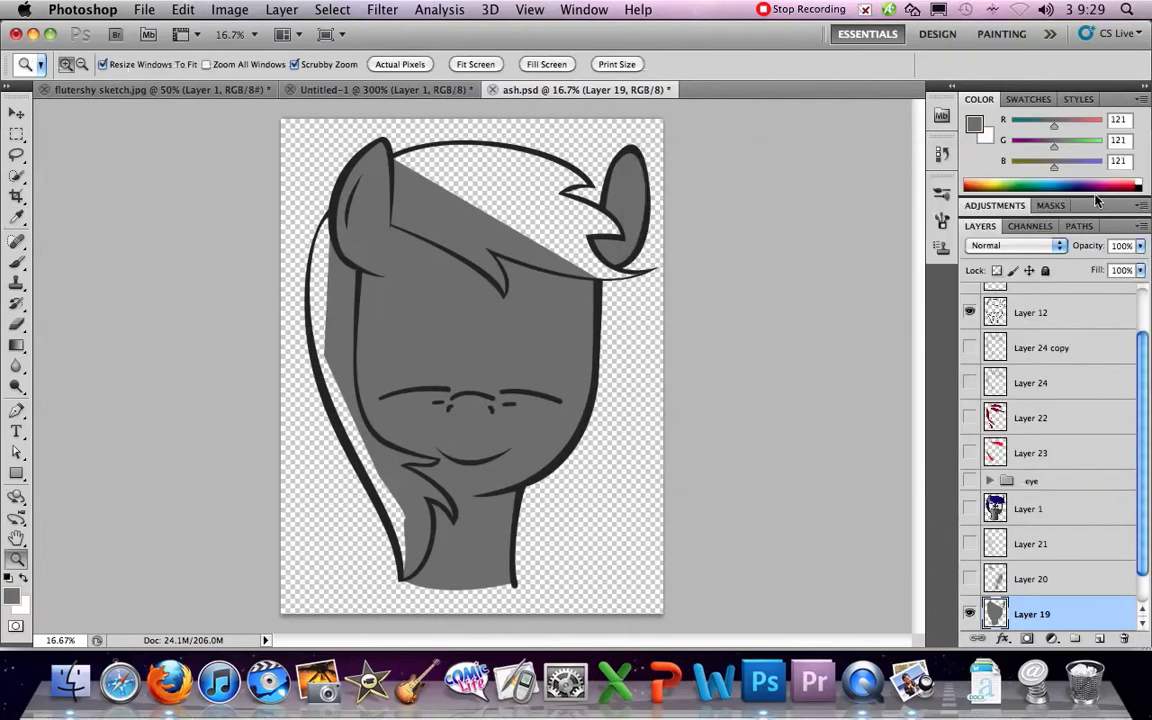
{"action": "left_click", "coordinate": [969, 614]}
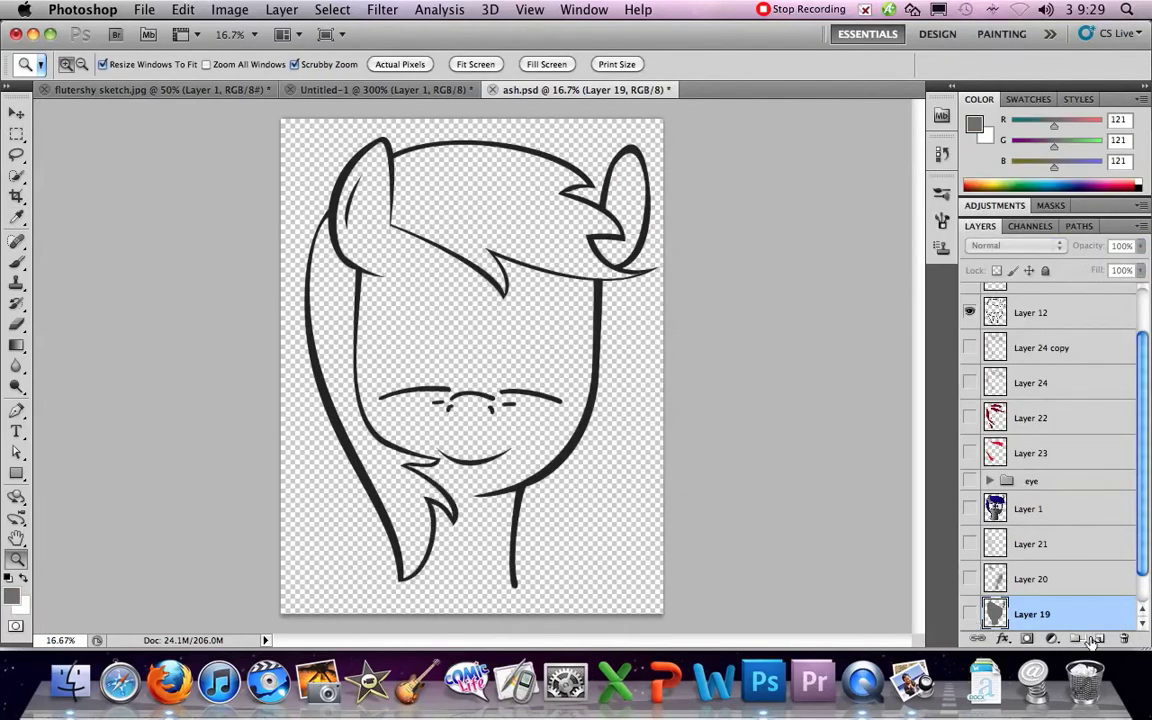
- Add a new layer above Layer 19 and trace a closed Pen path around the pony's face, ear and neck
{"action": "left_click", "coordinate": [1082, 638]}
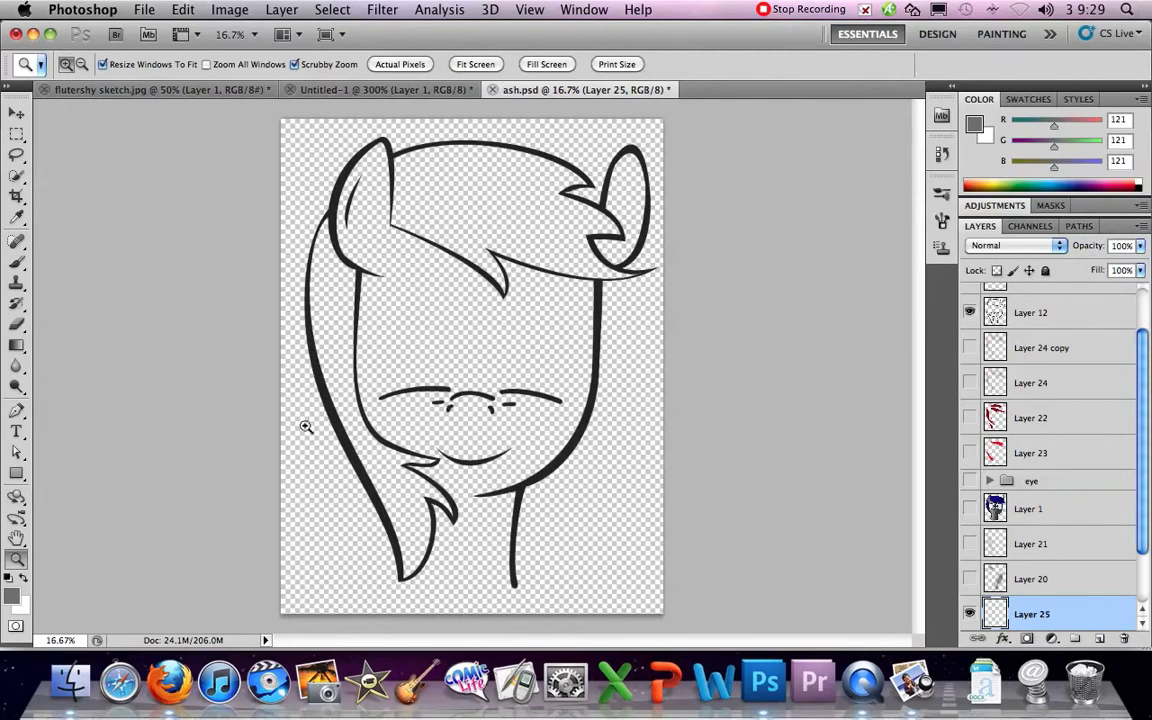
{"action": "left_click", "coordinate": [16, 410]}
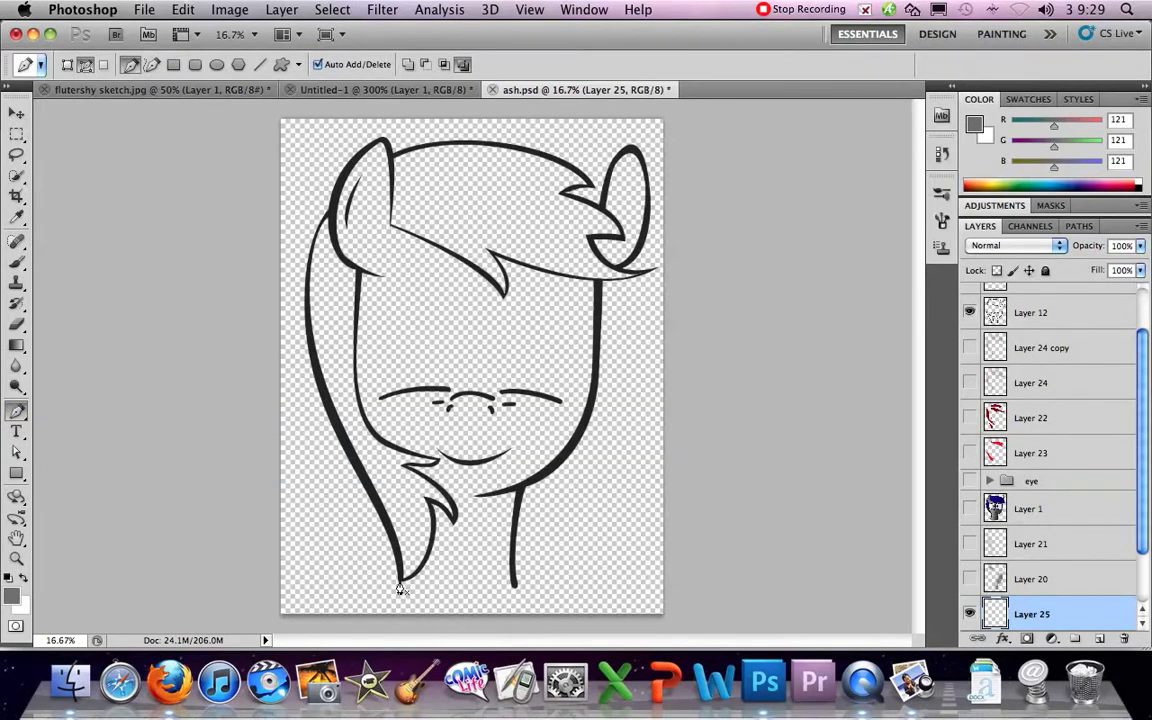
{"action": "left_click", "coordinate": [512, 587]}
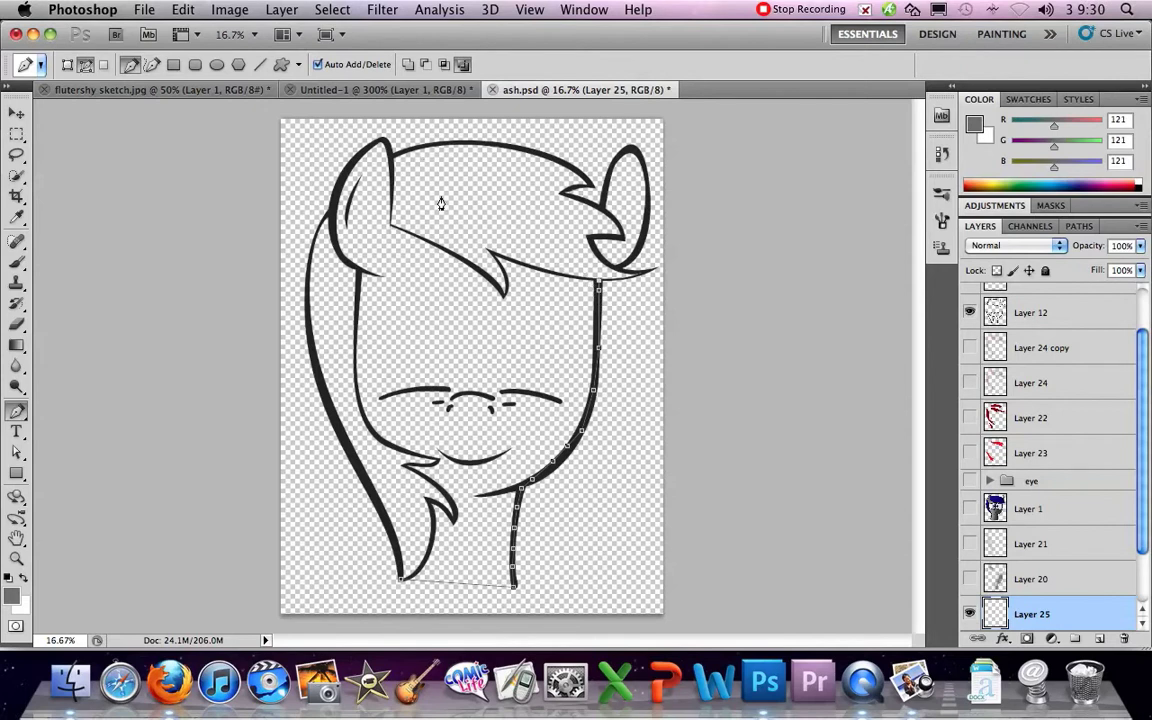
{"action": "left_click", "coordinate": [555, 236]}
{"action": "left_click", "coordinate": [389, 158]}
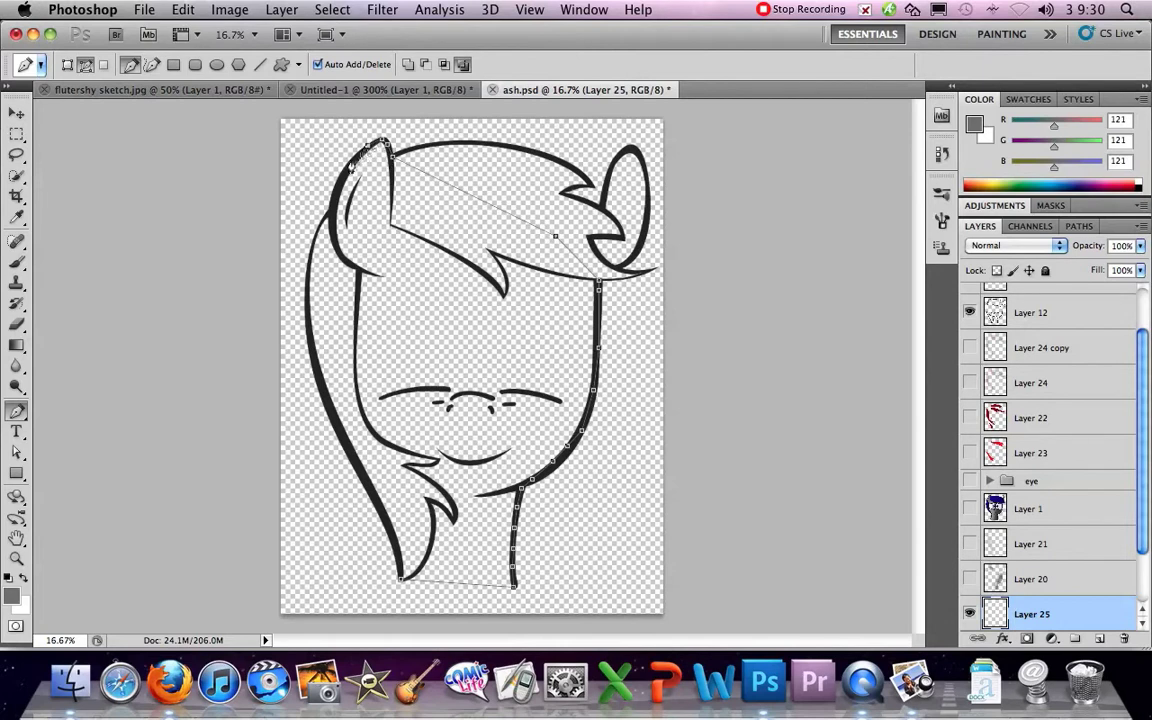
{"action": "left_click", "coordinate": [344, 169]}
{"action": "right_click", "coordinate": [333, 330]}
{"action": "key", "text": "Escape"}
{"action": "left_click", "coordinate": [328, 305]}
{"action": "left_click", "coordinate": [348, 416]}
{"action": "left_click", "coordinate": [381, 491]}
{"action": "left_click", "coordinate": [401, 584]}
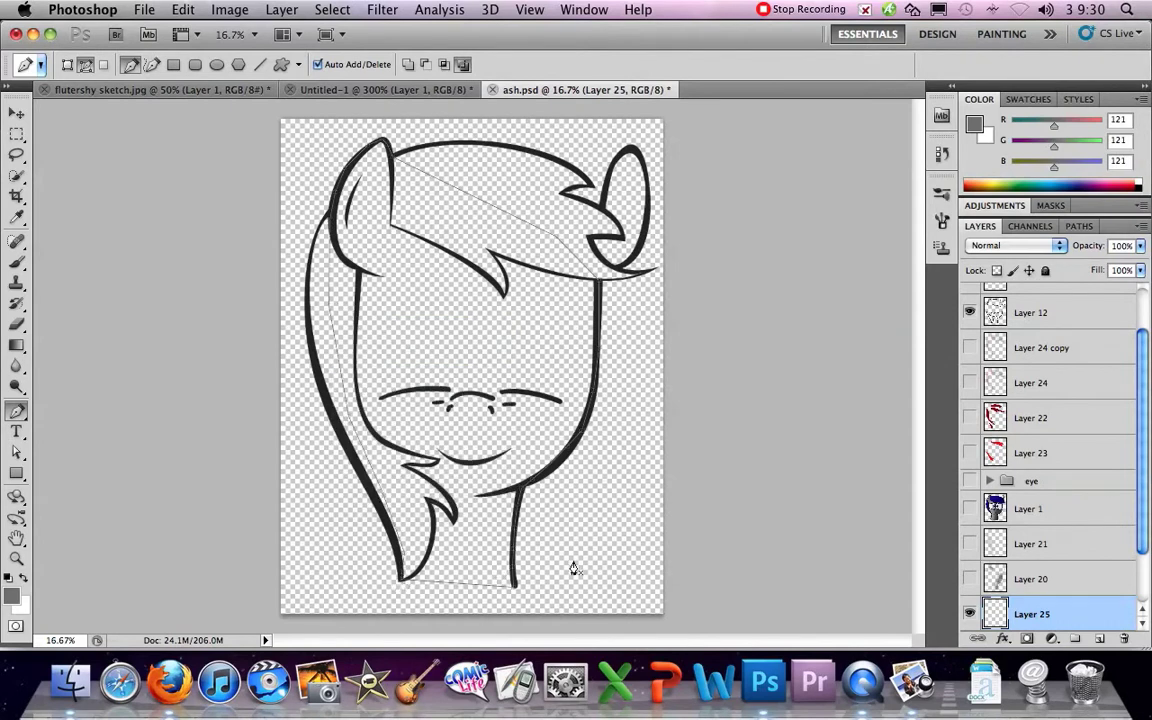
- Curve the path's bottom edge at the base of the neck with the Convert Point tool
{"action": "left_click_drag", "start_coordinate": [12, 411], "coordinate": [74, 476]}
{"action": "left_click", "coordinate": [404, 581]}
{"action": "mouse_move", "coordinate": [405, 581]}
{"action": "left_mouse_down"}
{"action": "mouse_move", "coordinate": [412, 600]}
{"action": "mouse_move", "coordinate": [409, 570]}
{"action": "left_mouse_up"}
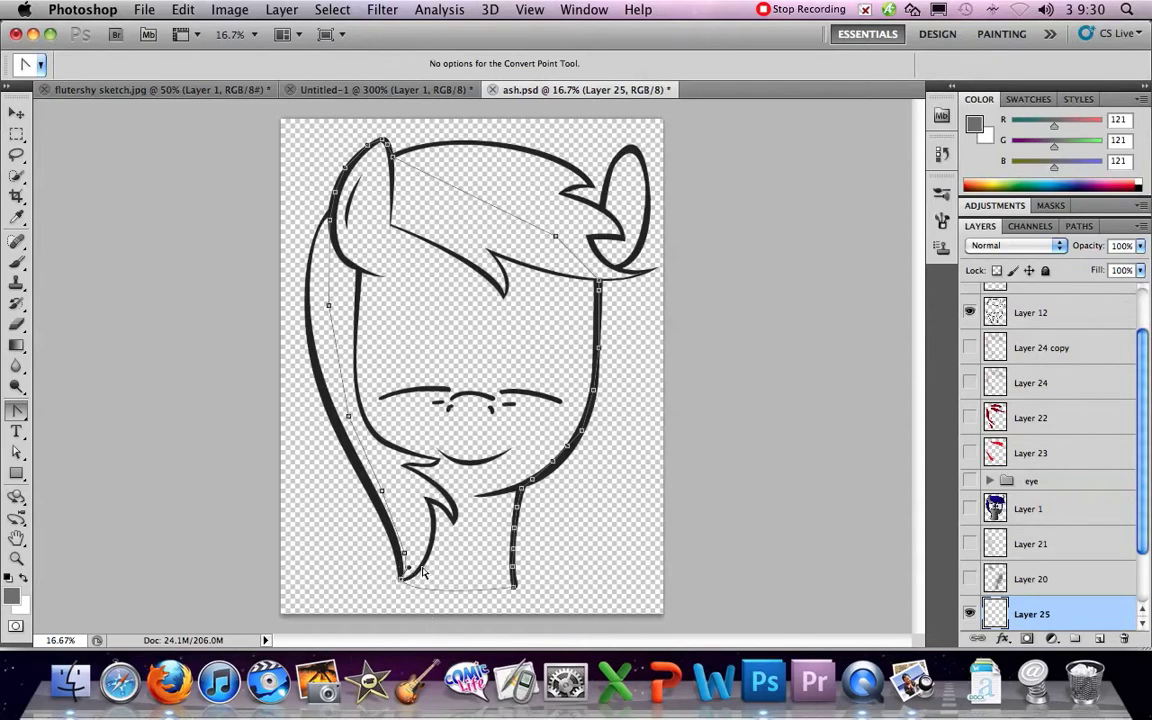
- Save the work path as "body" and fill it with the grey foreground colour on the new layer
{"action": "left_click", "coordinate": [1079, 226]}
{"action": "scroll", "coordinate": [1030, 450], "scroll_direction": "down", "scroll_amount": 4}
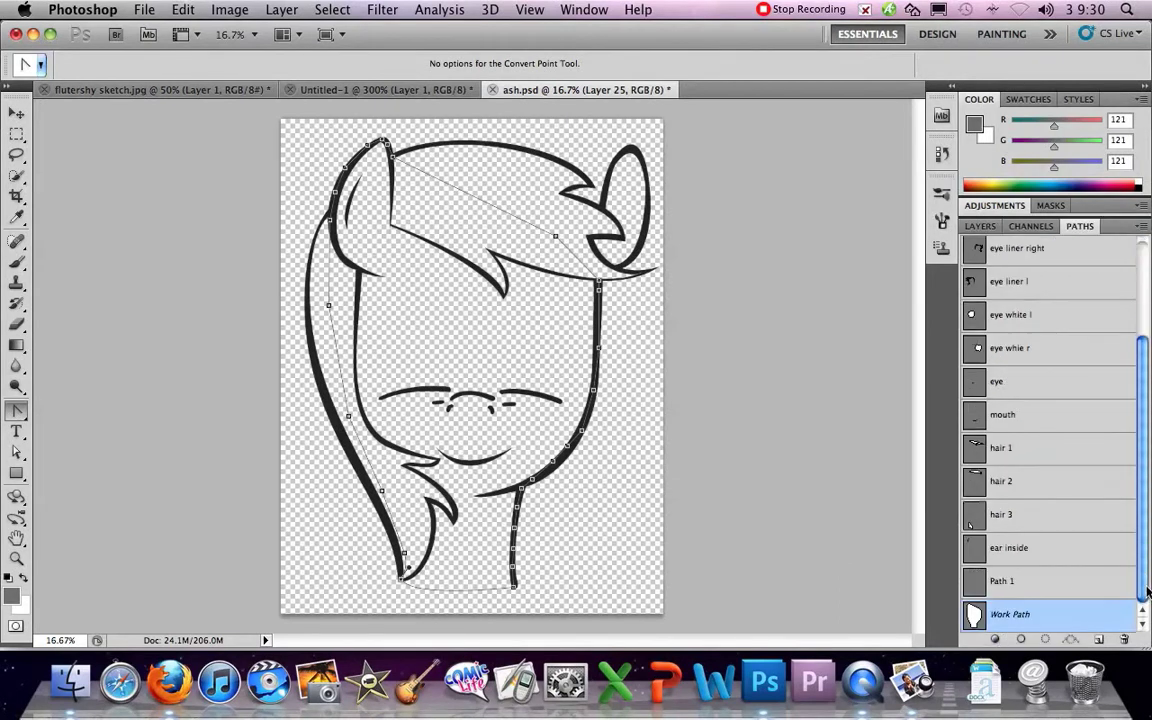
{"action": "double_click", "coordinate": [1012, 615]}
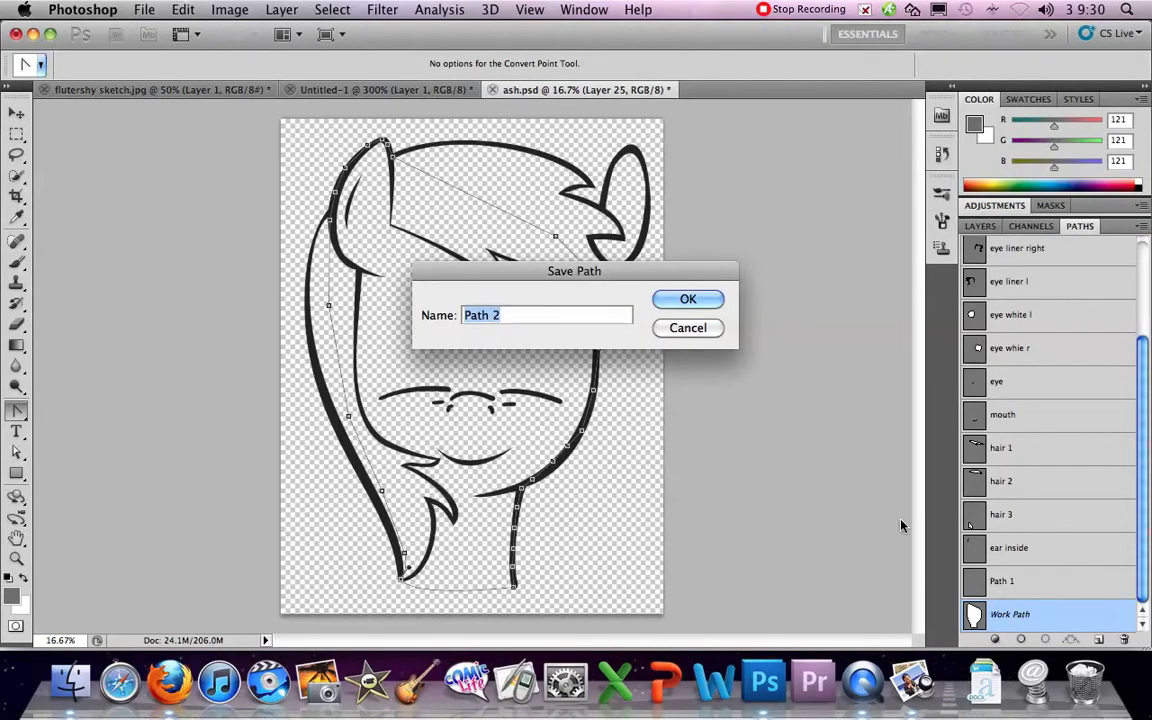
{"action": "type", "text": "body"}
{"action": "key", "text": "Return"}
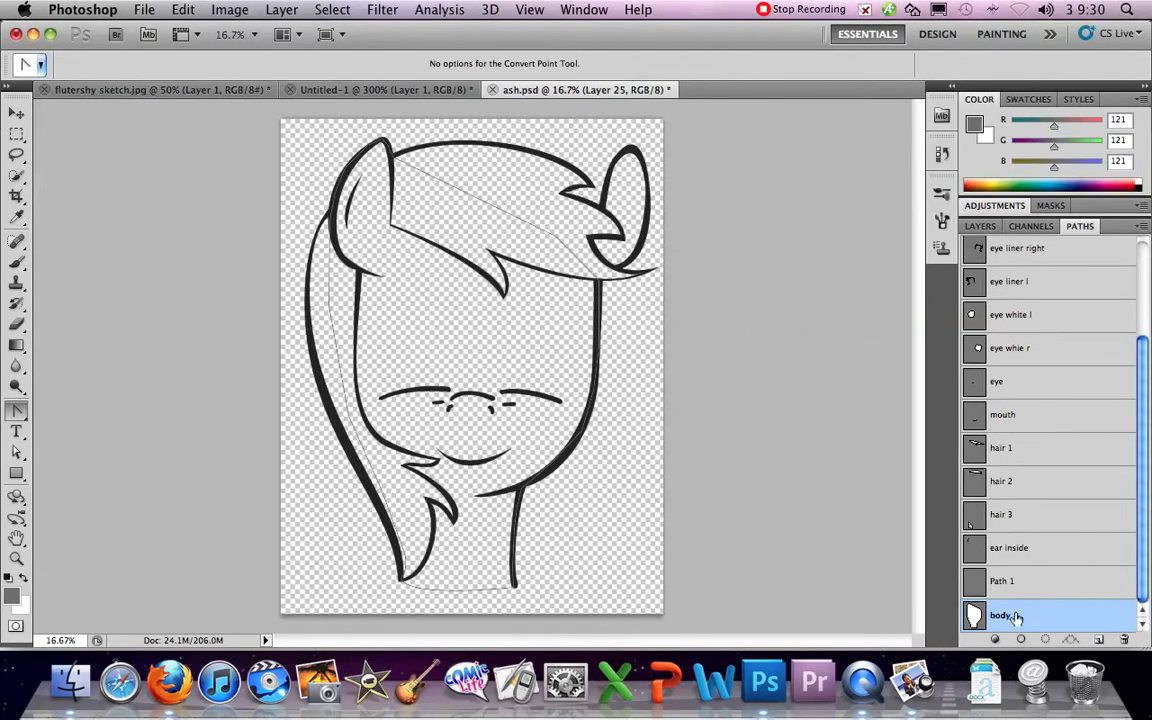
{"action": "left_click", "coordinate": [996, 639]}
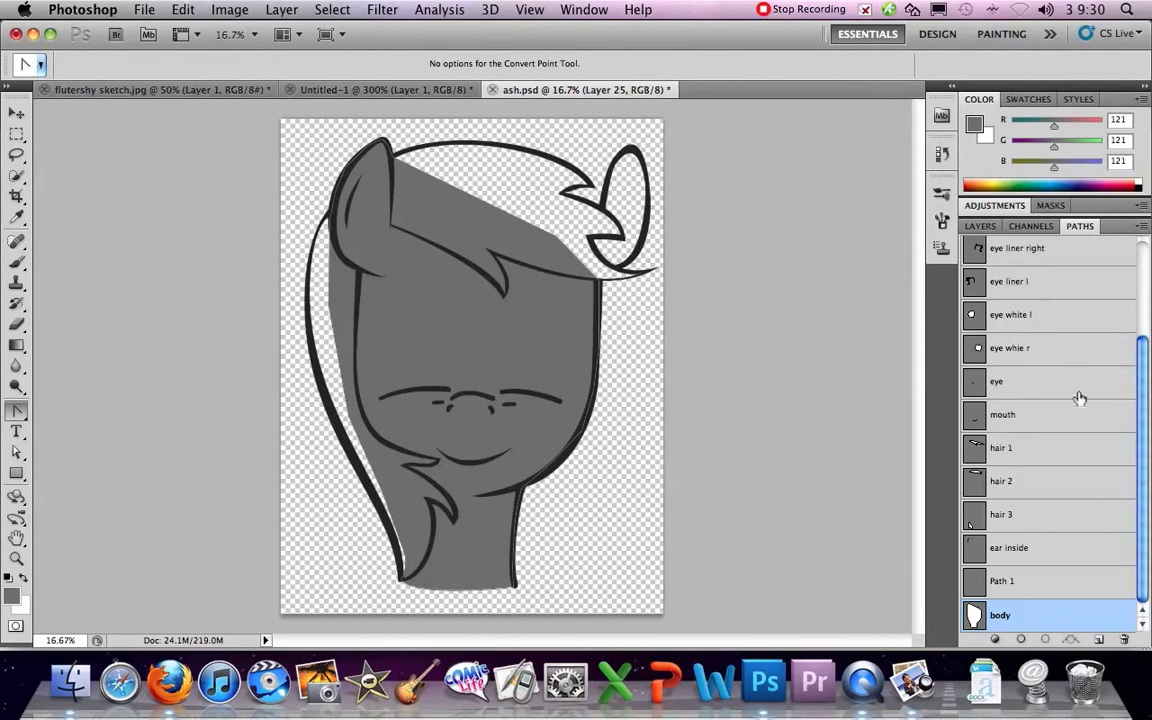
- Examine how the body path and grey fill follow the face outline along the right cheek
{"action": "left_click", "coordinate": [16, 559]}
{"action": "left_click", "coordinate": [564, 388]}
{"action": "left_click", "coordinate": [515, 383]}
{"action": "left_click", "coordinate": [470, 349]}
{"action": "left_click", "coordinate": [470, 349]}
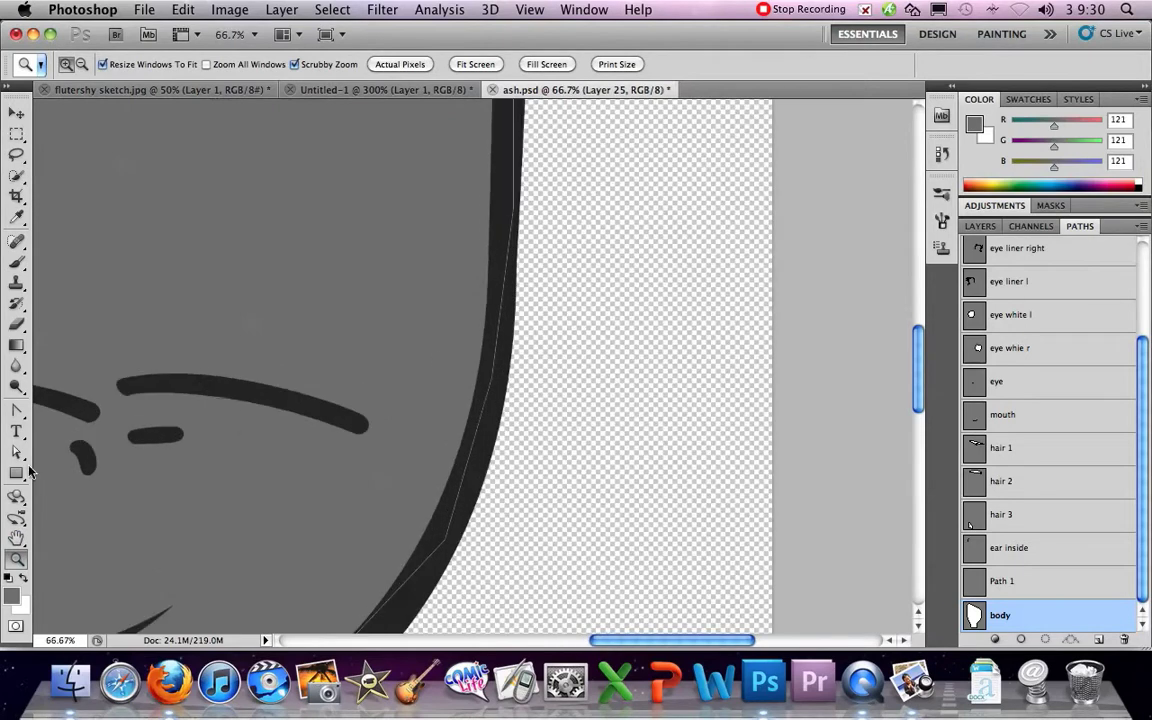
- Create a new empty path below the body path and return to a view of the whole drawing
{"action": "left_click", "coordinate": [1098, 639]}
{"action": "scroll", "coordinate": [1138, 543], "scroll_direction": "down", "scroll_amount": 1}
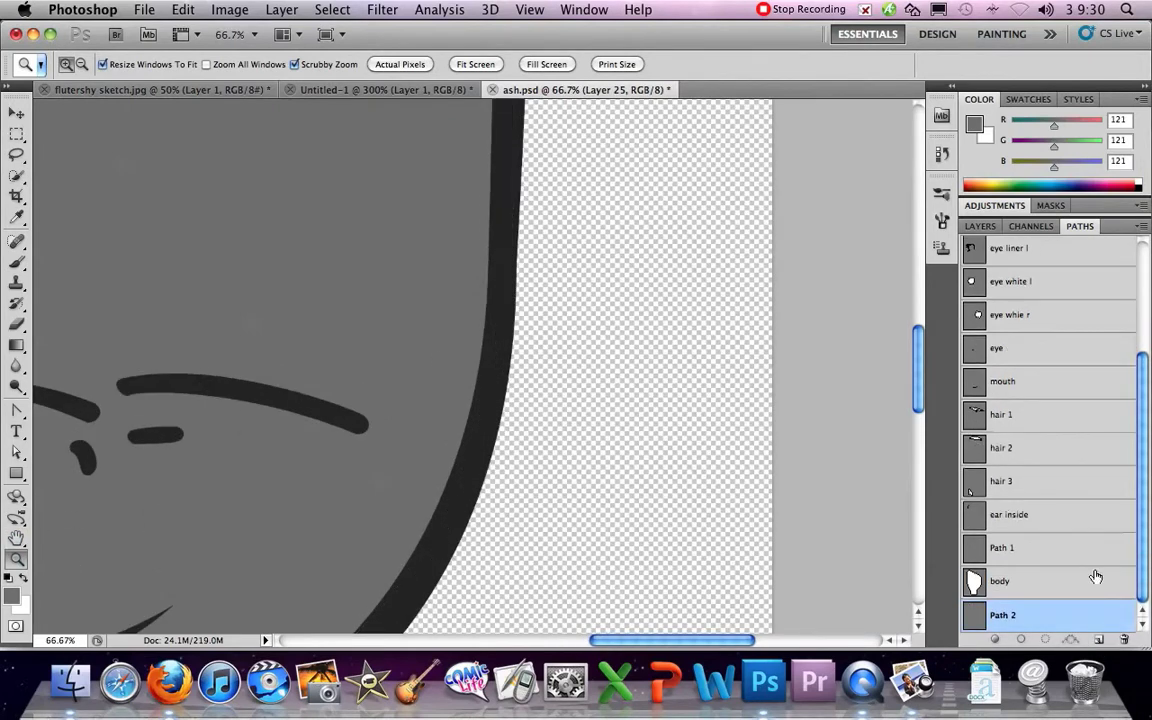
{"action": "left_click", "coordinate": [345, 483], "text": "alt"}
{"action": "left_click", "coordinate": [345, 483], "text": "alt"}
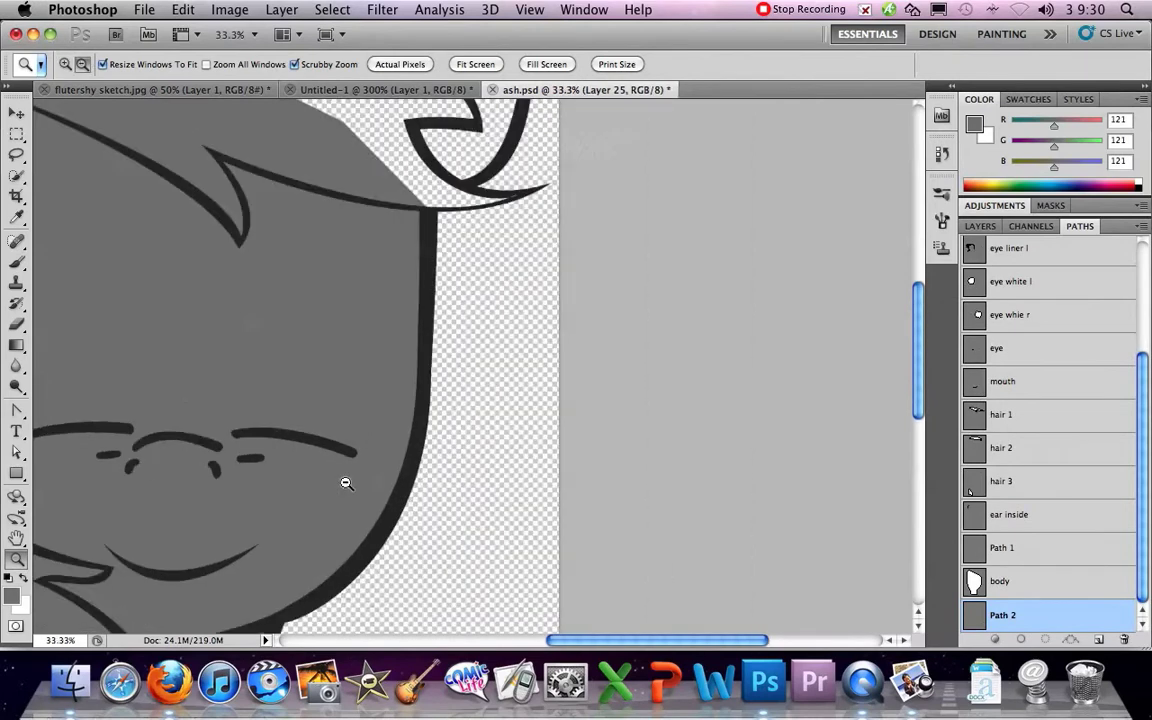
{"action": "left_click", "coordinate": [345, 482], "text": "alt"}
{"action": "left_click", "coordinate": [345, 482], "text": "alt"}
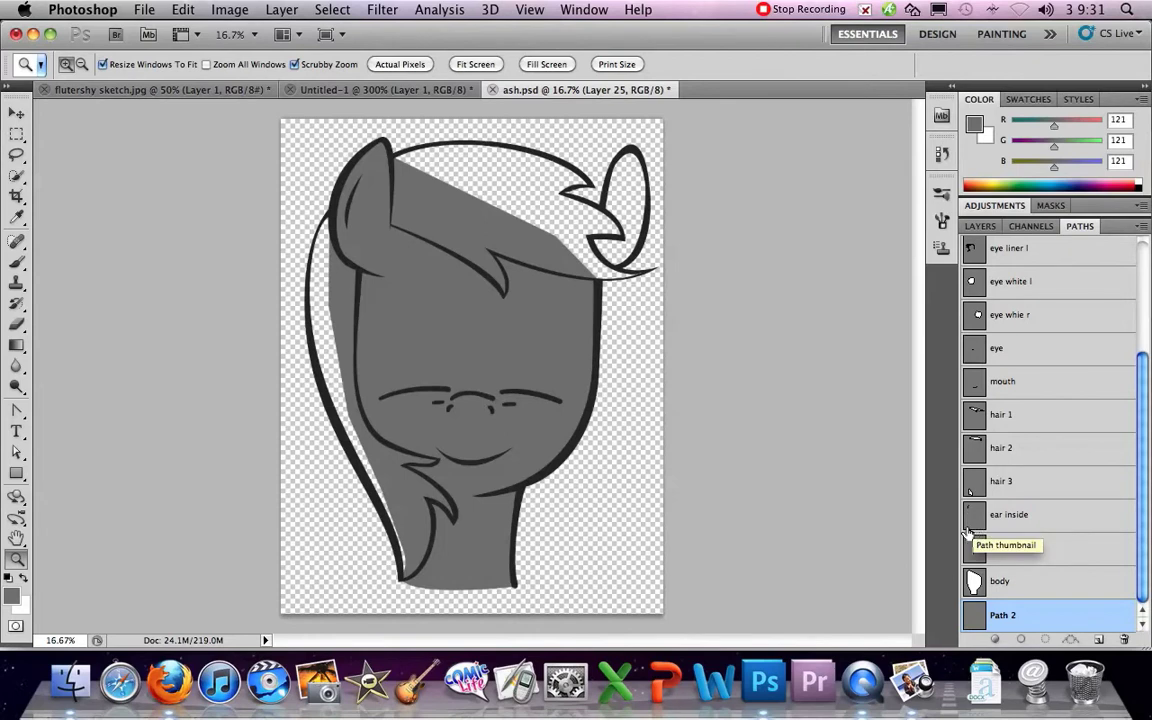
- Preview the dark red hair on Layer 22 and hide that layer again
{"action": "left_click", "coordinate": [980, 226]}
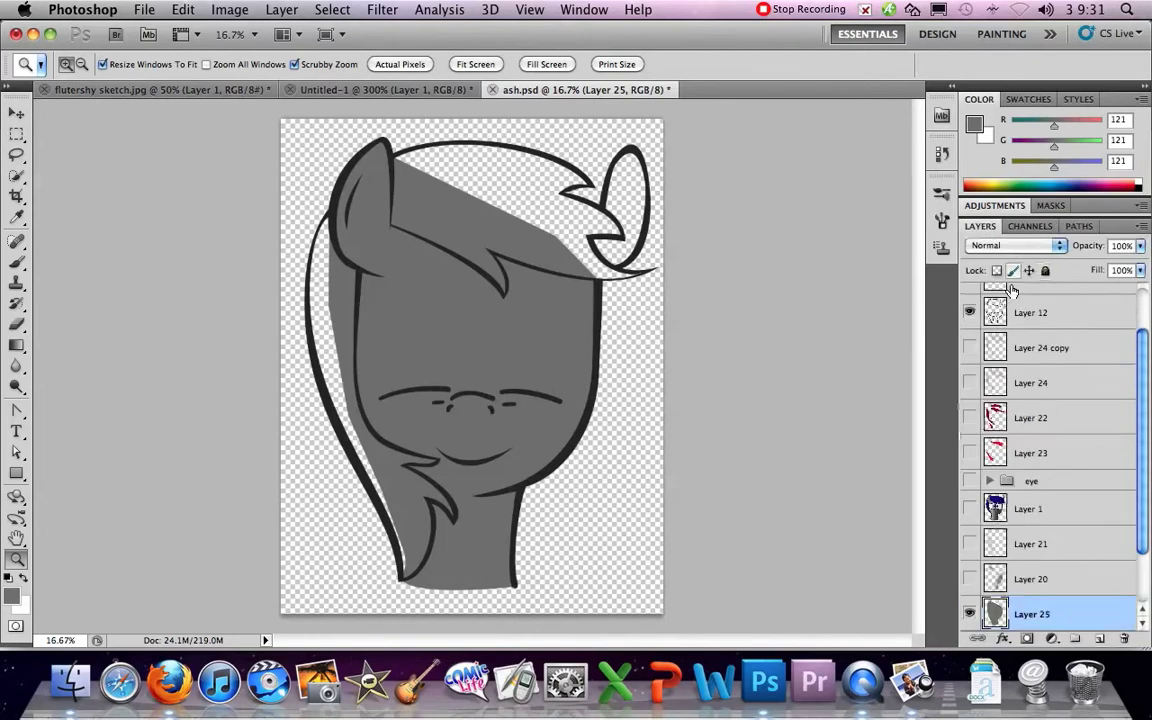
{"action": "left_click", "coordinate": [969, 418]}
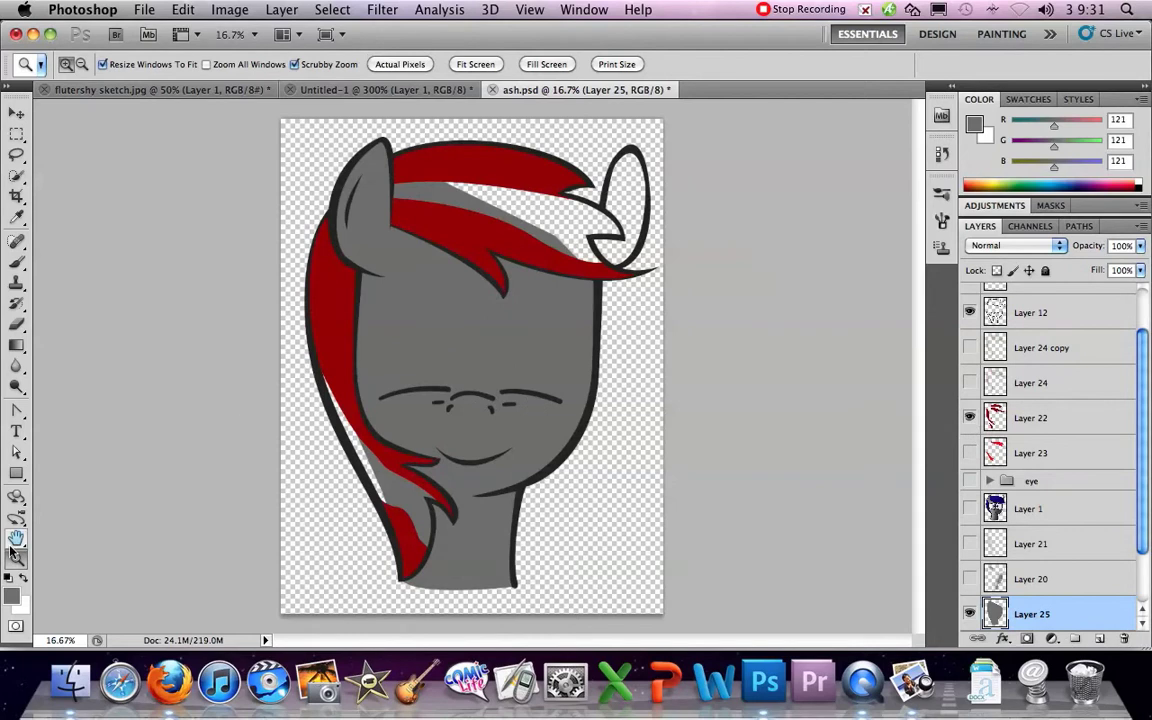
{"action": "left_click", "coordinate": [969, 418]}
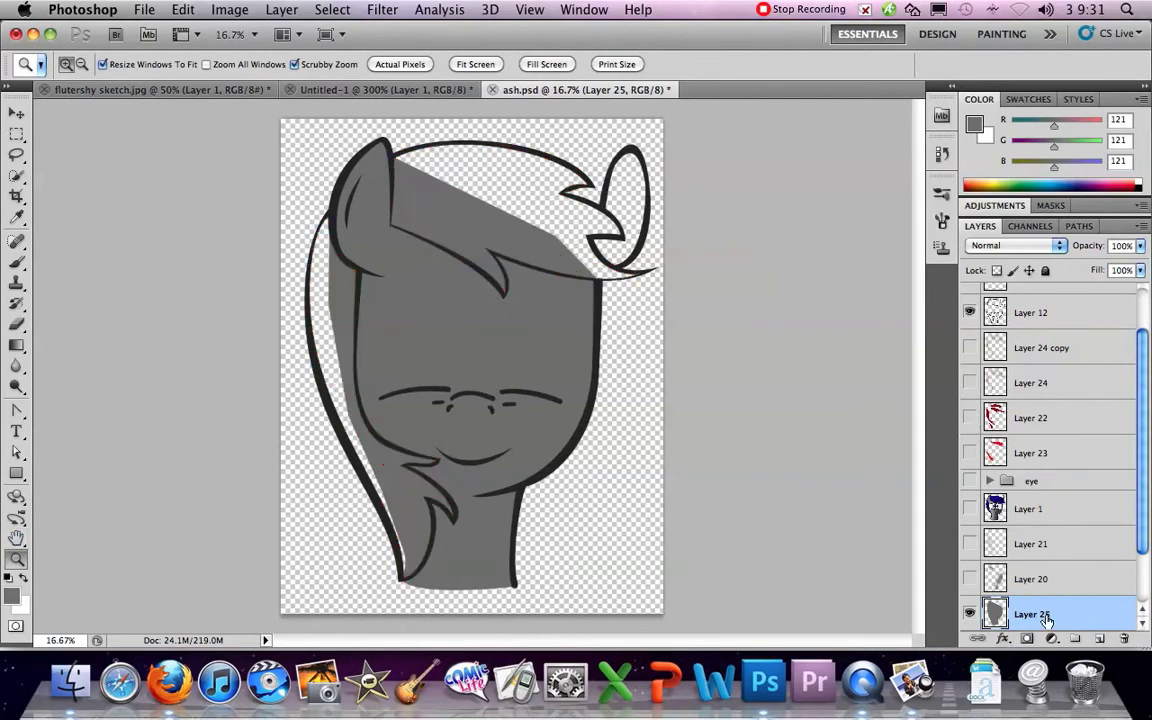
- Trace a closed Pen tool path around the upper dark hair section beside the ear and curve its lower edge
{"action": "left_click_drag", "start_coordinate": [16, 410], "coordinate": [70, 408]}
{"action": "left_click", "coordinate": [391, 178]}
{"action": "left_click", "coordinate": [583, 184]}
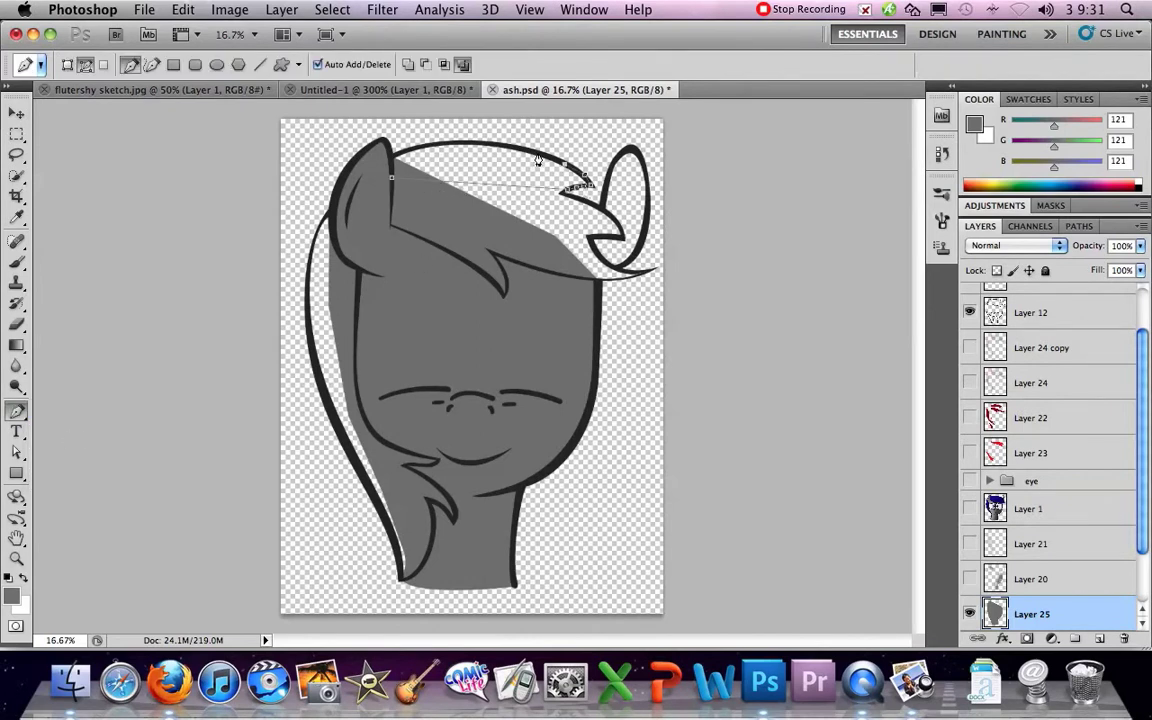
{"action": "left_click_drag", "start_coordinate": [16, 410], "coordinate": [80, 468]}
{"action": "left_click_drag", "start_coordinate": [391, 178], "coordinate": [485, 147]}
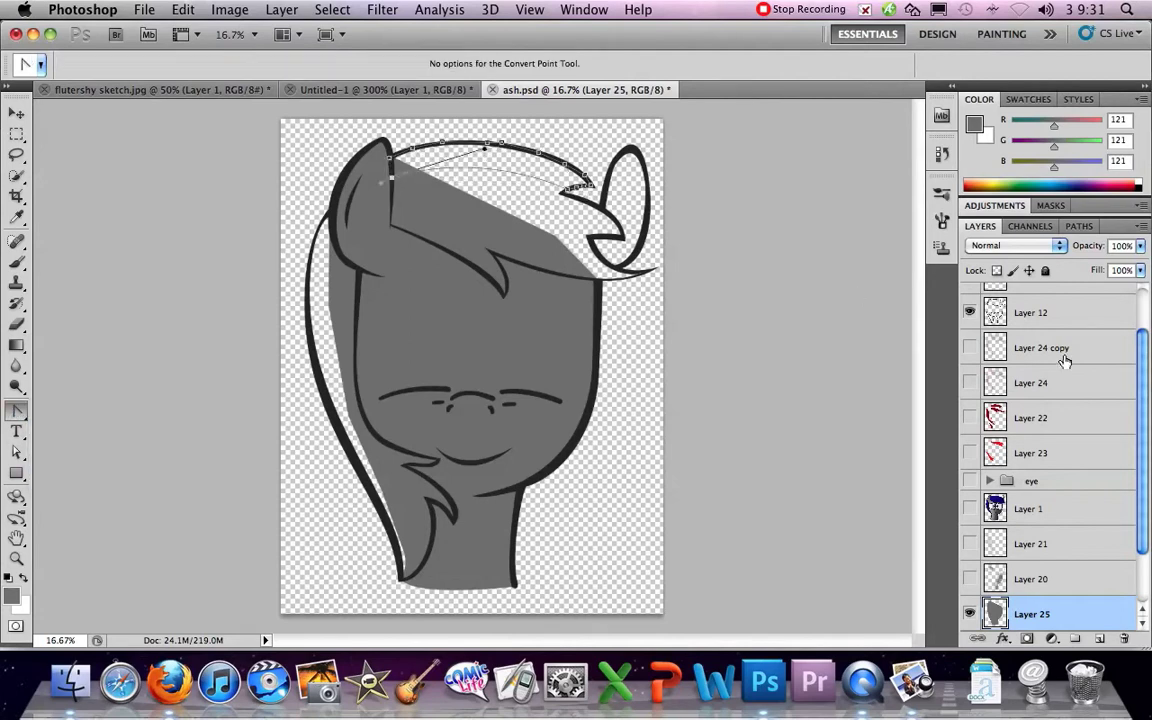
- Create a new layer directly above Layer 22 for the dark red hair
{"action": "left_click", "coordinate": [1068, 424]}
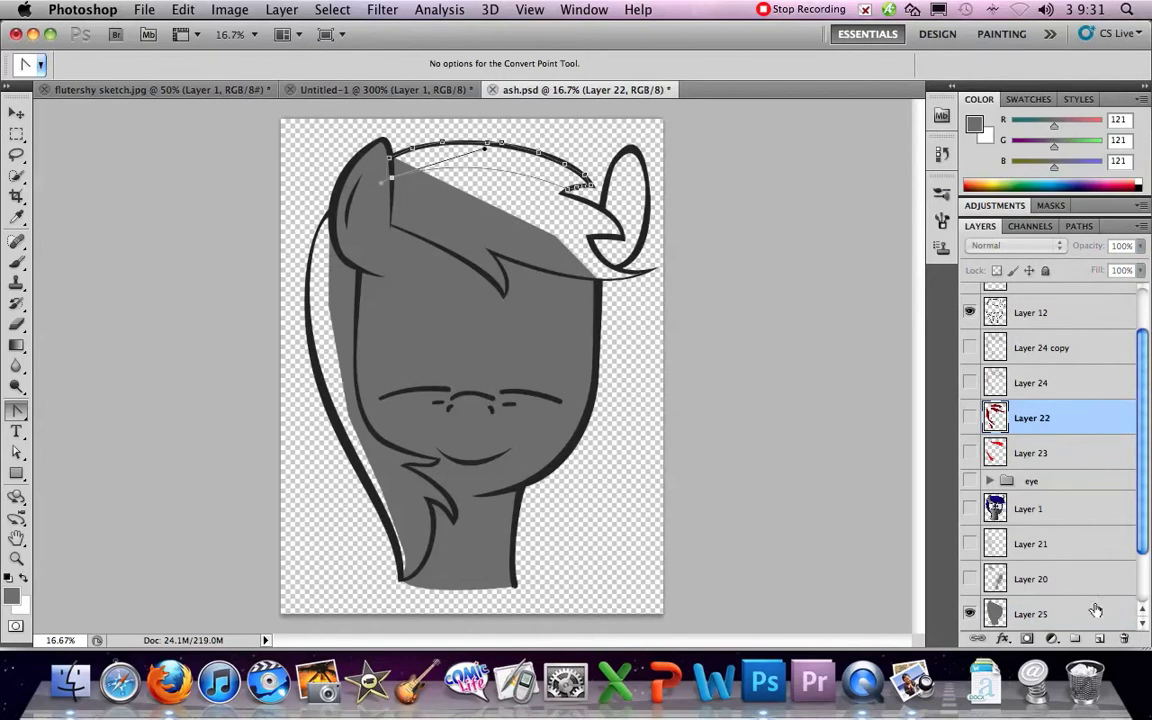
{"action": "left_click", "coordinate": [1093, 638]}
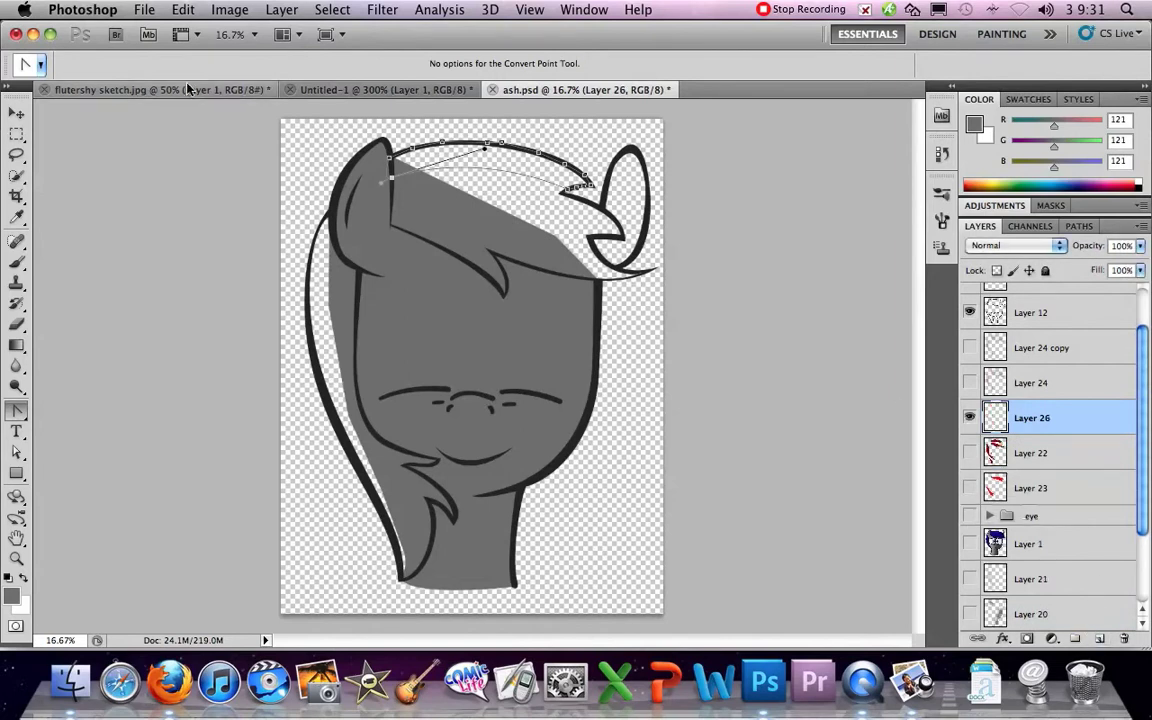
{"action": "left_click", "coordinate": [11, 596]}
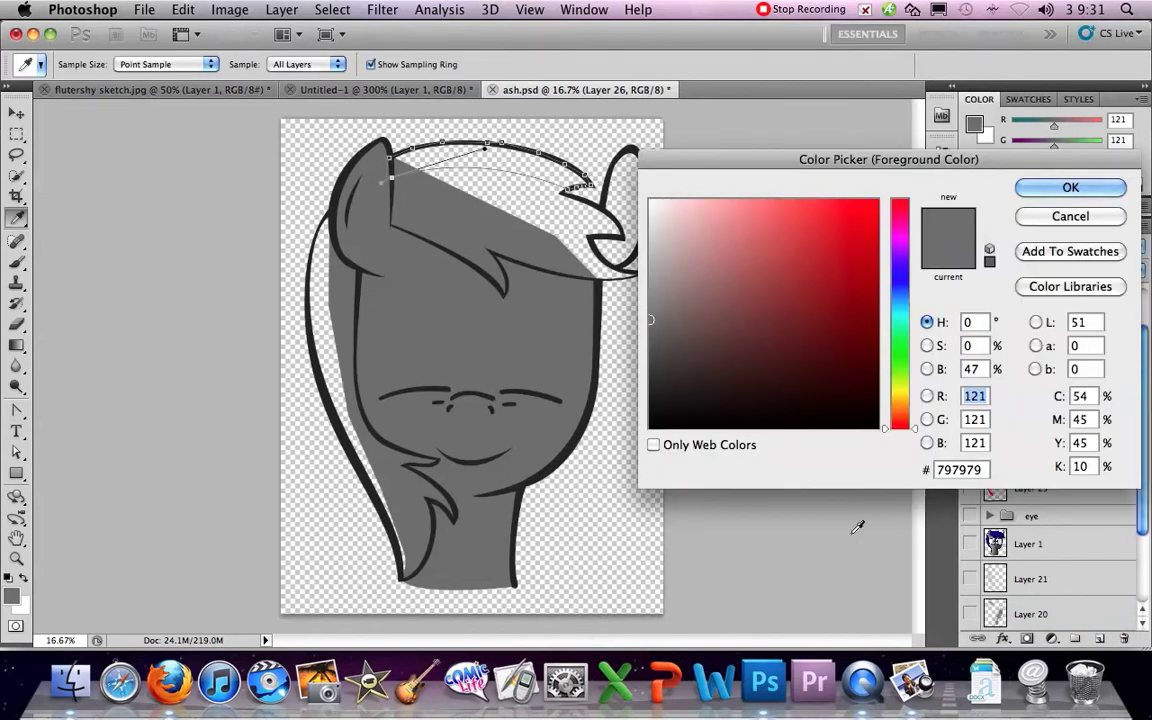
{"action": "left_click", "coordinate": [1052, 222]}
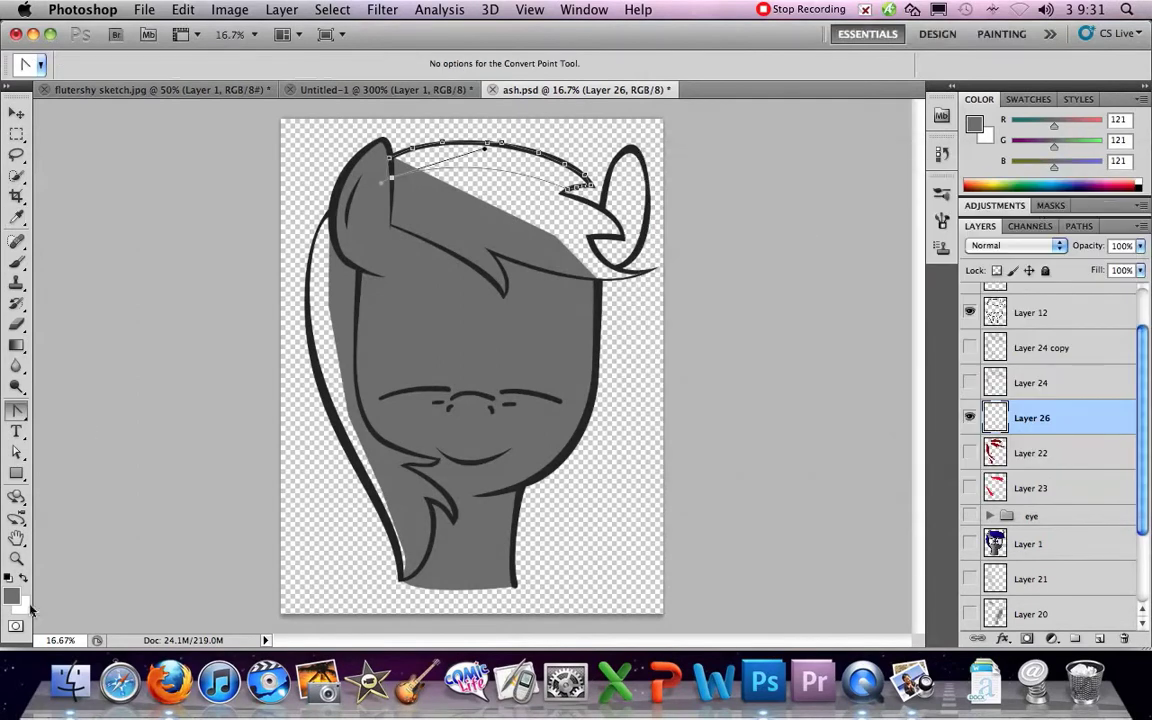
{"action": "left_click", "coordinate": [14, 600]}
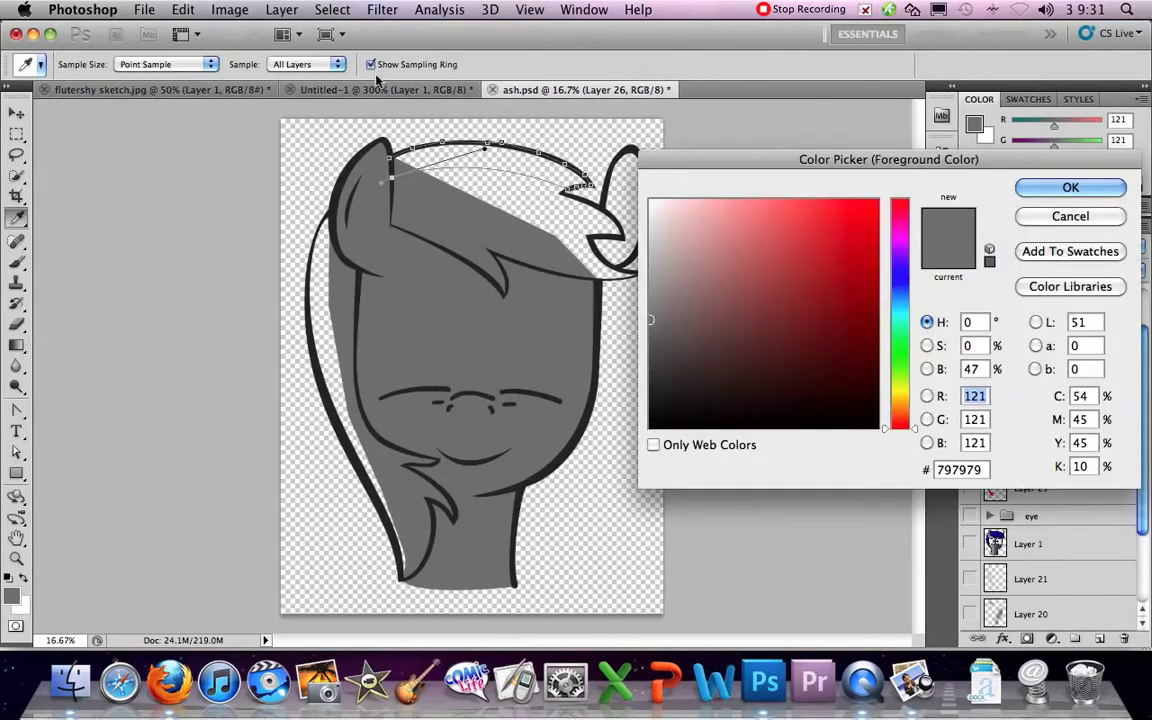
{"action": "left_click", "coordinate": [1060, 218]}
- Set the foreground colour to the dark red (R 150, G 0, B 0) sampled from Layer 22's hair and hide that layer again
{"action": "left_click", "coordinate": [969, 452]}
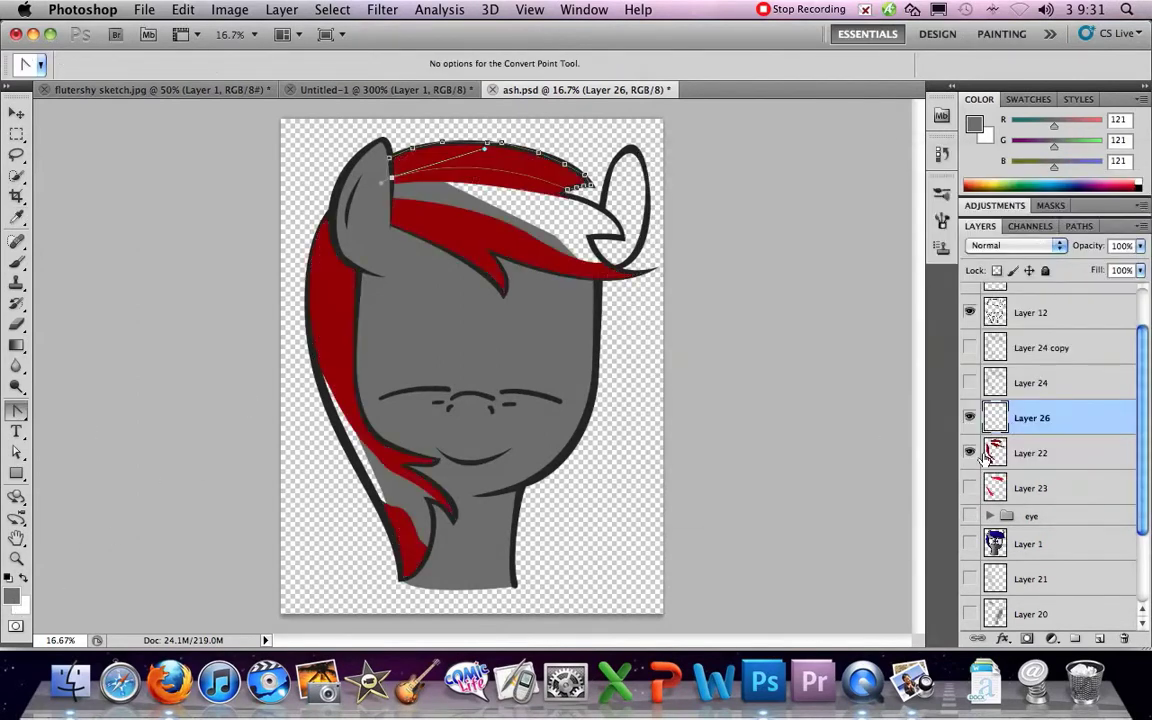
{"action": "left_click", "coordinate": [13, 600]}
{"action": "left_click", "coordinate": [394, 205]}
{"action": "left_click", "coordinate": [1030, 185]}
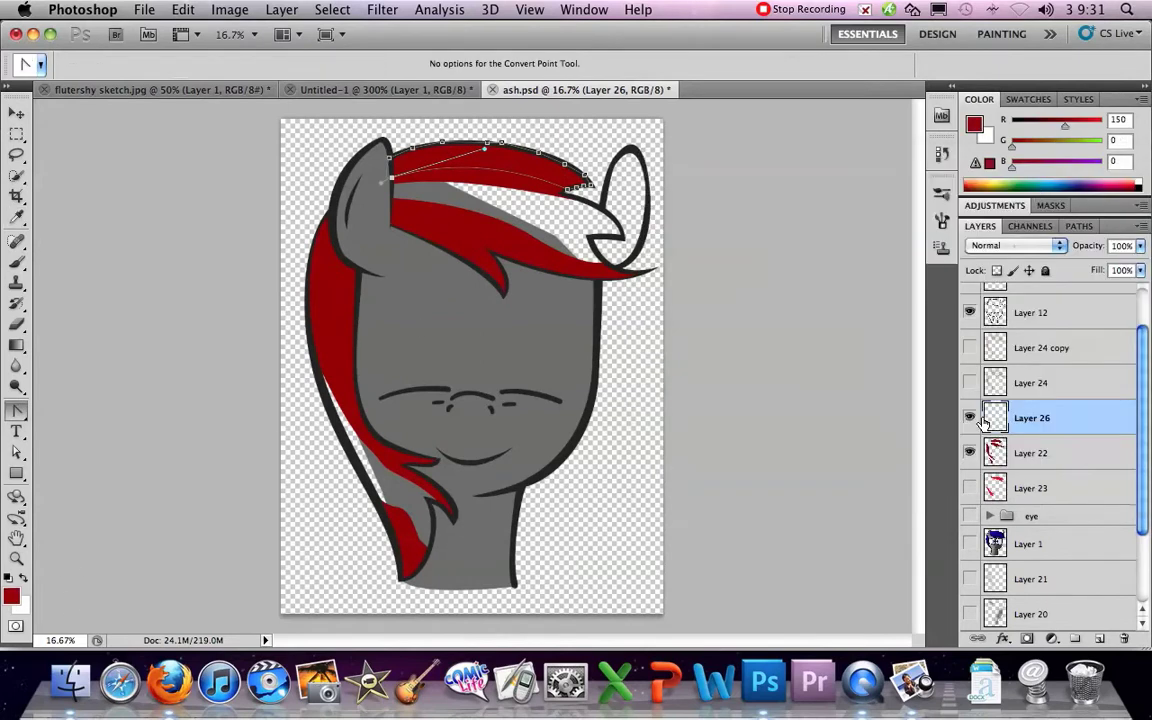
{"action": "left_click", "coordinate": [969, 452]}
{"action": "left_click", "coordinate": [1099, 638]}
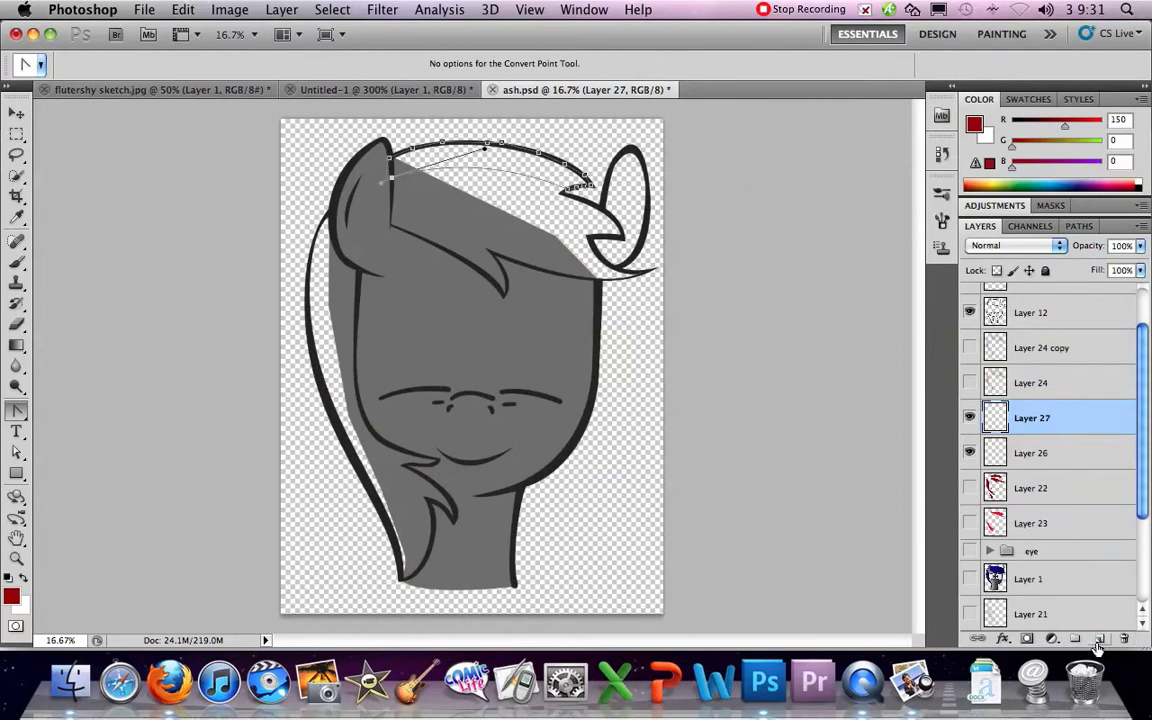
{"action": "left_click", "coordinate": [183, 9]}
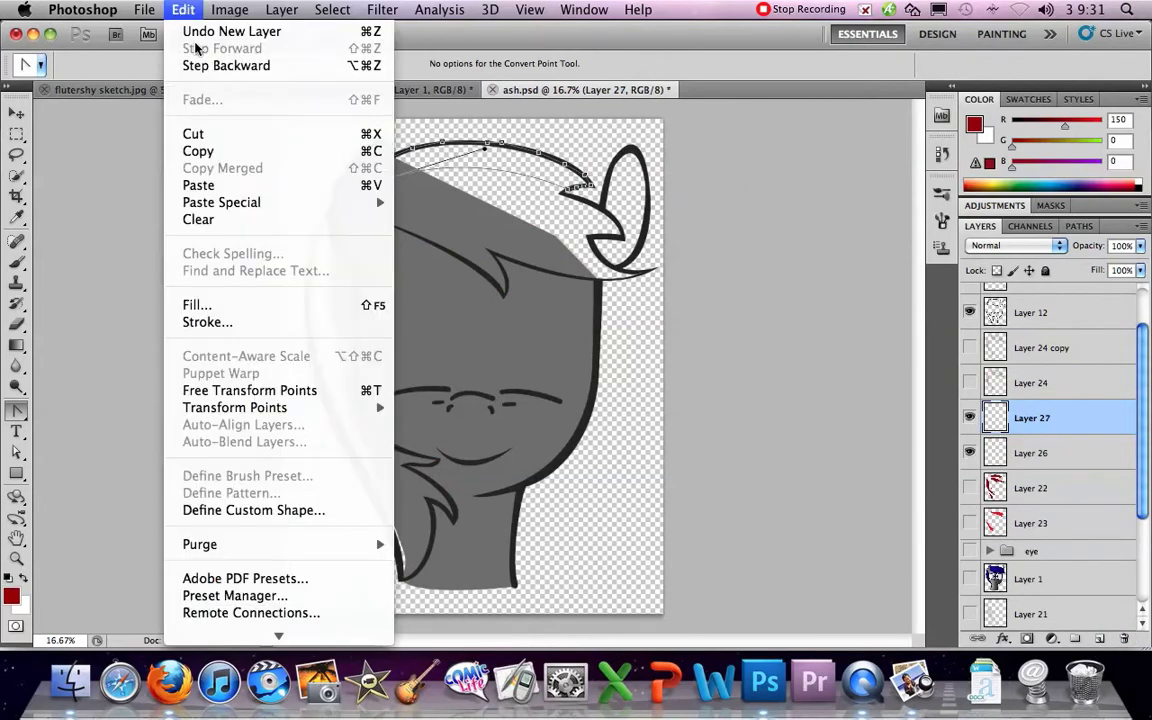
{"action": "left_click", "coordinate": [208, 66]}
- Fill the upper hair path, Path 2, with the dark red foreground colour on Layer 26
{"action": "left_click", "coordinate": [1079, 226]}
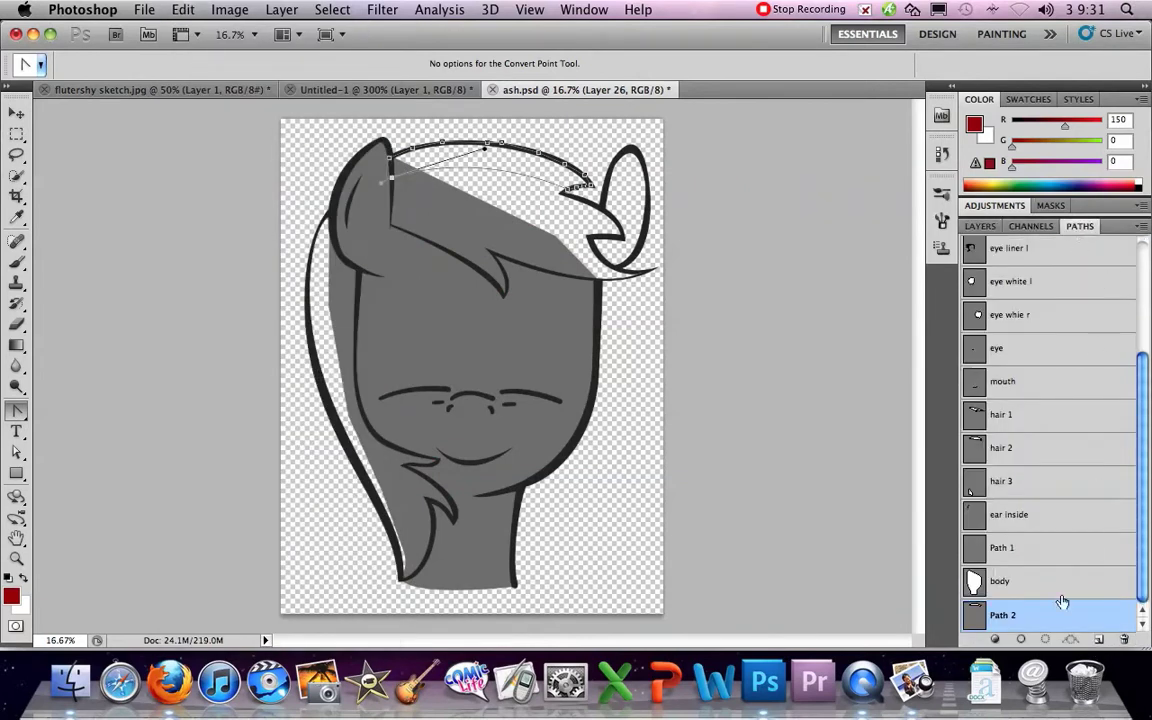
{"action": "left_click", "coordinate": [992, 640]}
{"action": "left_click", "coordinate": [812, 403]}
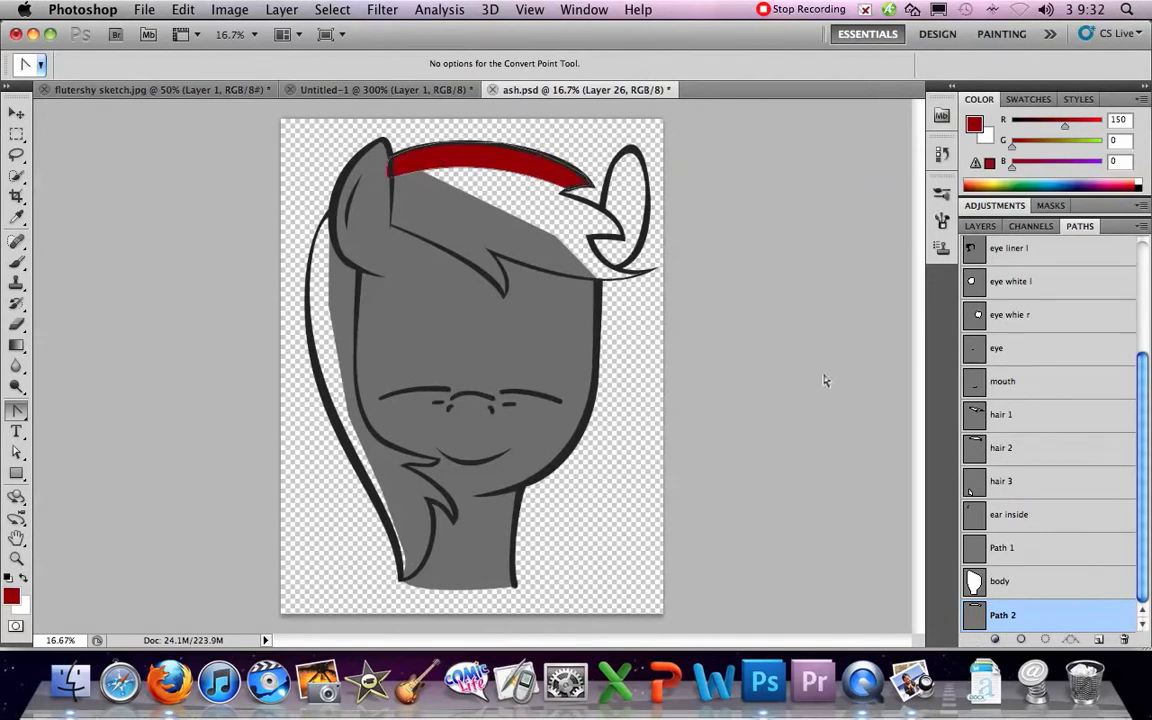
- Swap the visible hair from Layer 26 to the complete dark red hair on Layer 22 and deselect Path 2
{"action": "key", "text": "F7"}
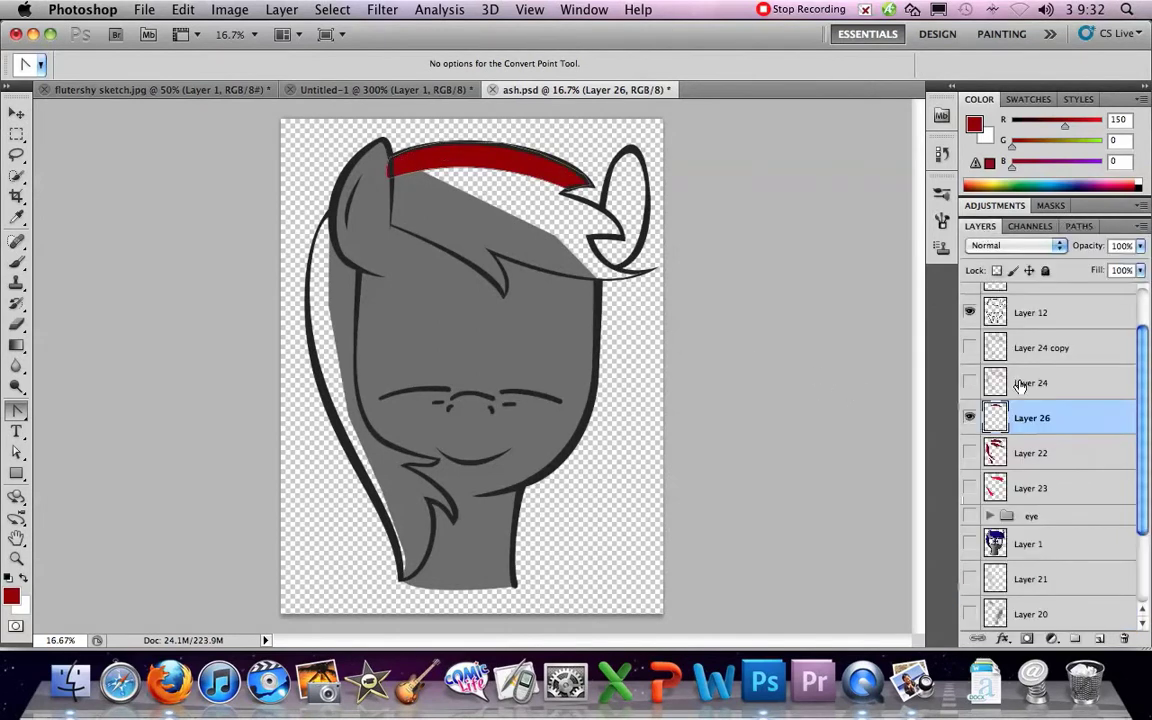
{"action": "left_click", "coordinate": [970, 418]}
{"action": "left_click", "coordinate": [970, 453]}
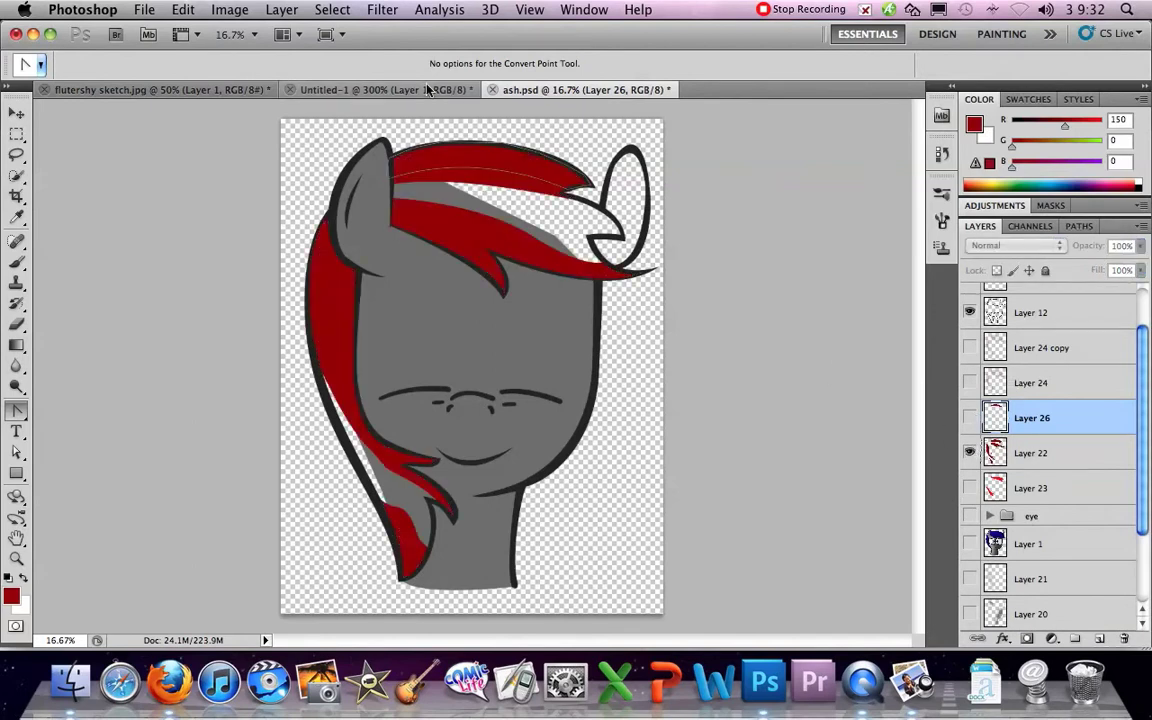
{"action": "left_click", "coordinate": [1079, 226]}
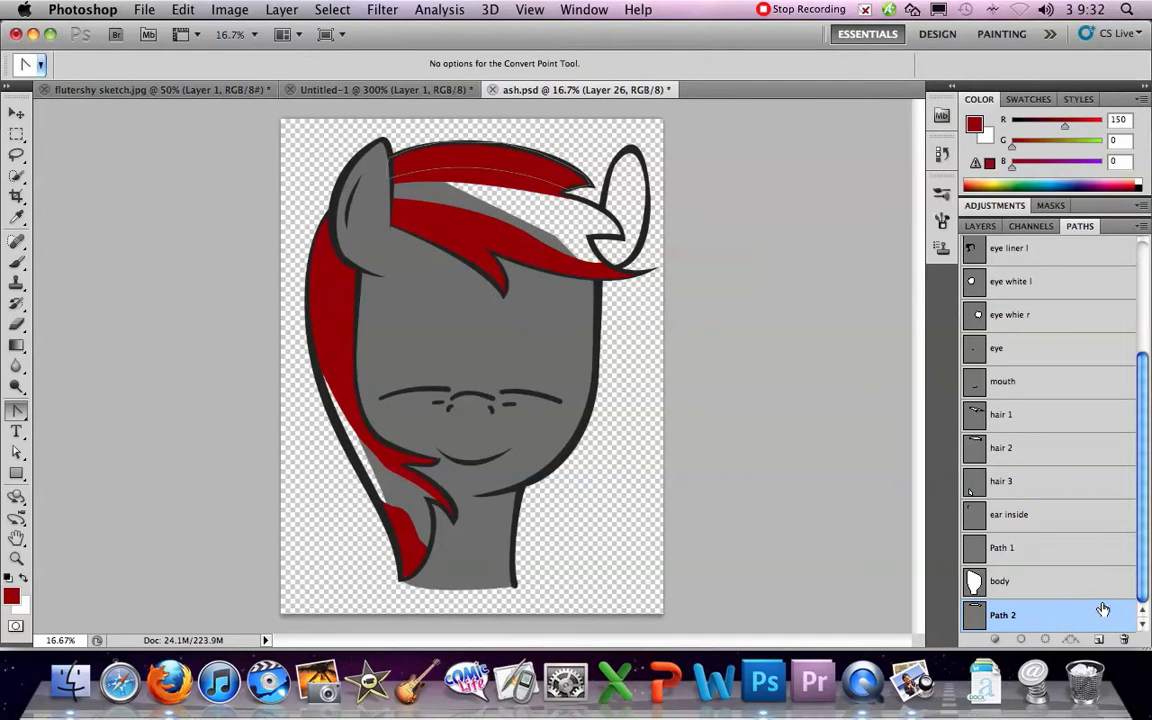
{"action": "key", "text": "Escape"}
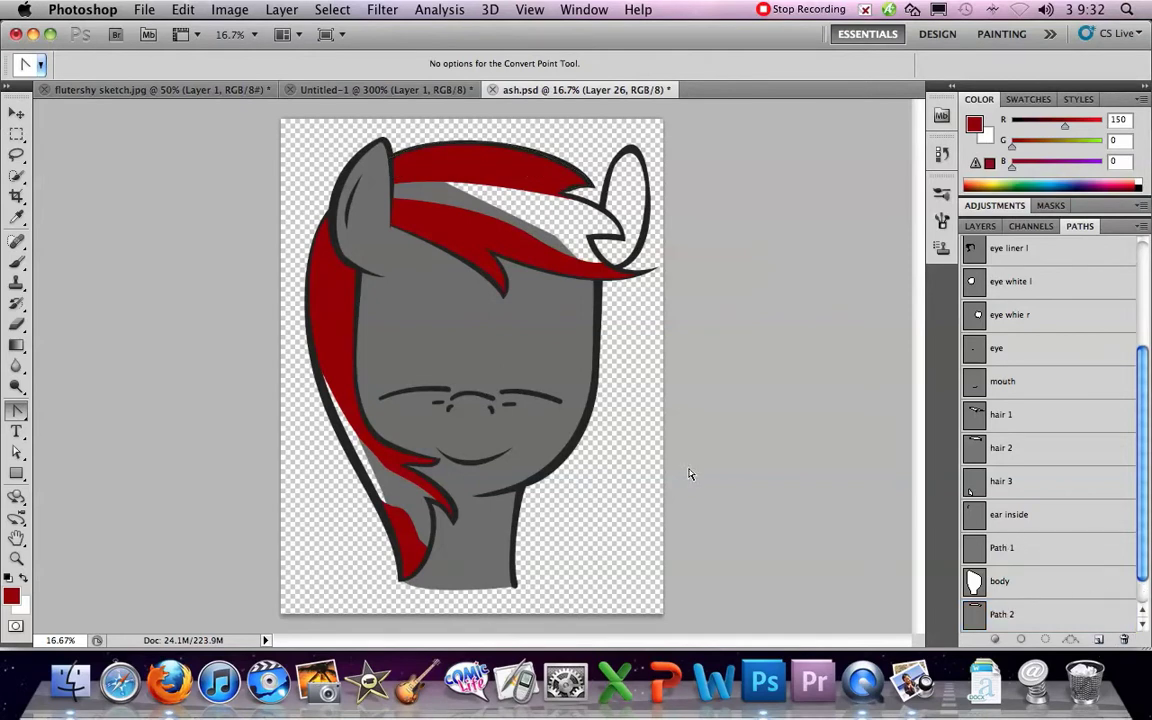
{"action": "key", "text": "F7"}
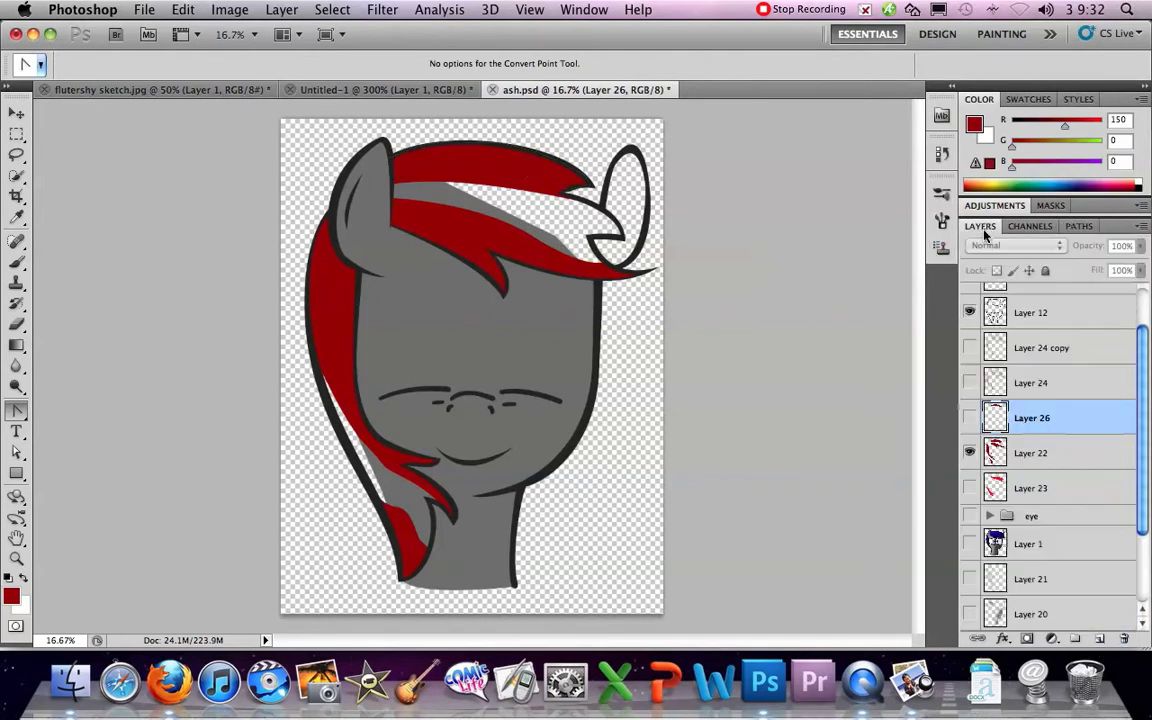
- Show Layer 23 and set the foreground colour to the bright red (R 254, G 0, B 0) sampled from its hair stripe
{"action": "left_click", "coordinate": [1038, 492]}
{"action": "key", "text": "b"}
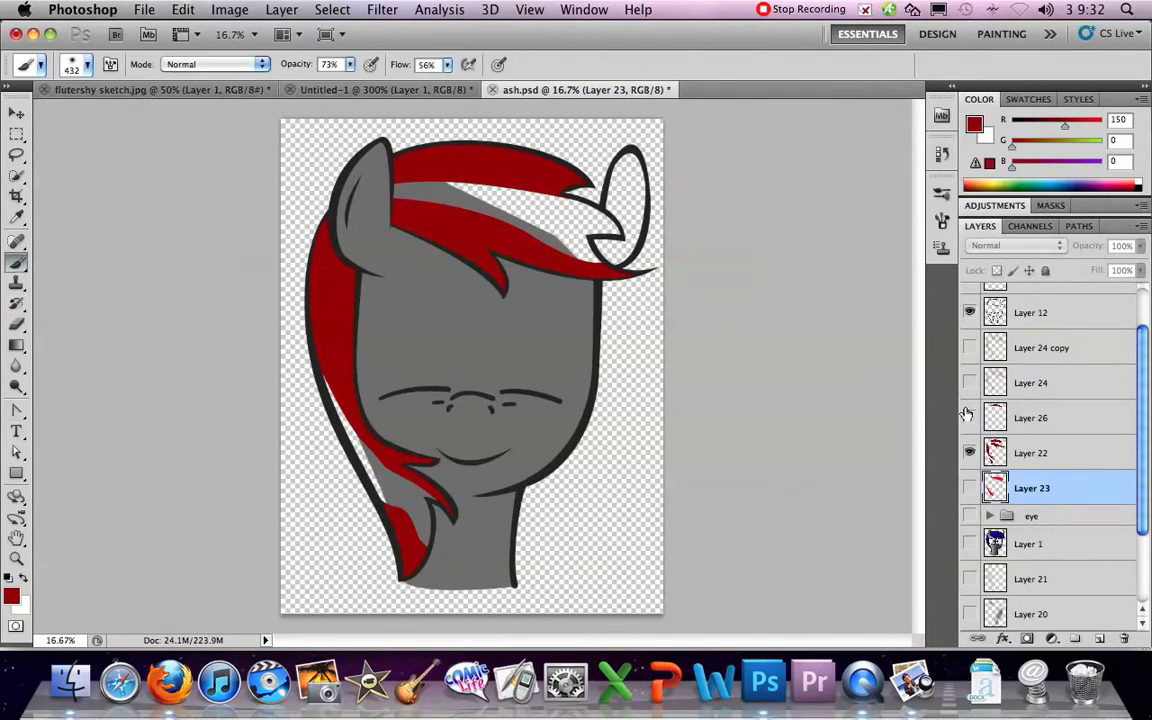
{"action": "left_click", "coordinate": [969, 487]}
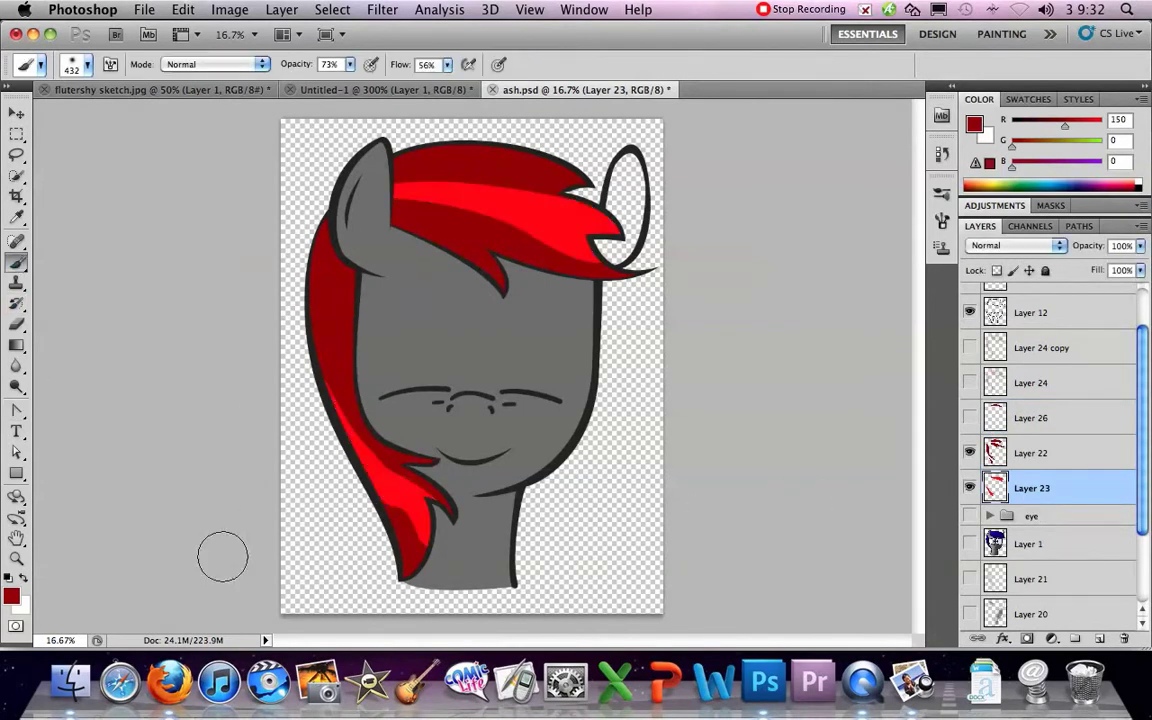
{"action": "left_click", "coordinate": [10, 598]}
{"action": "left_click", "coordinate": [521, 182]}
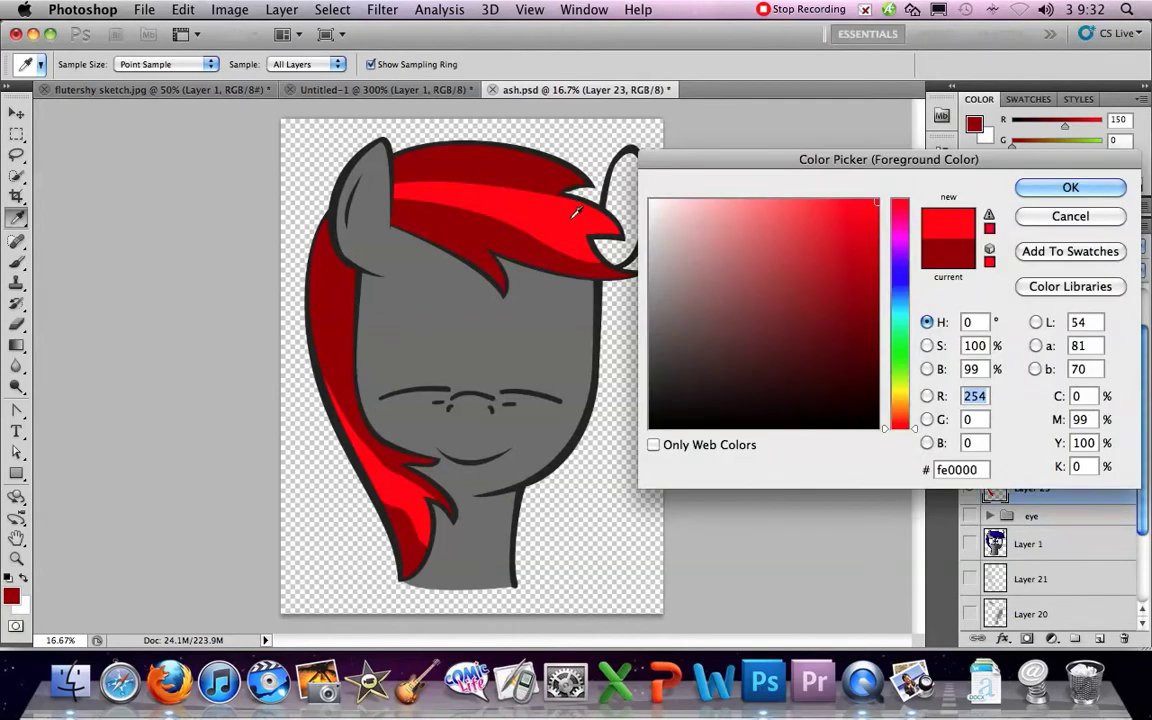
{"action": "left_click", "coordinate": [1032, 190]}
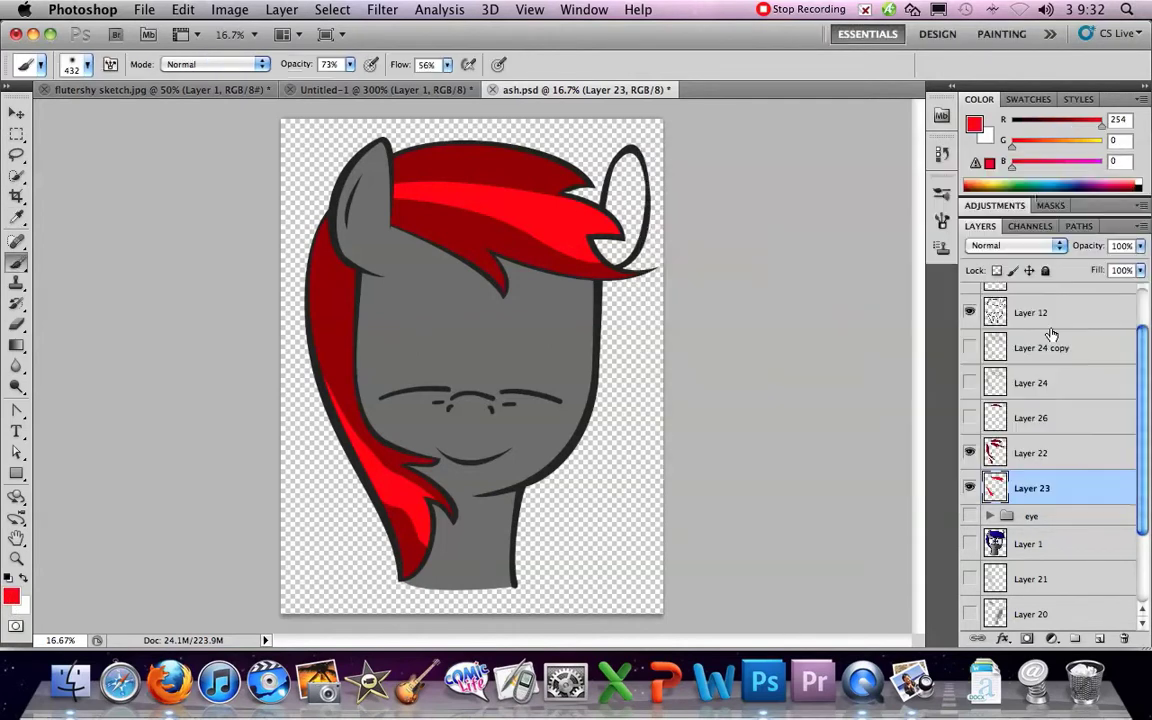
- Hide Layer 23 and create a new layer directly above it
{"action": "left_click", "coordinate": [970, 515]}
{"action": "left_click", "coordinate": [970, 515]}
{"action": "left_click", "coordinate": [969, 487]}
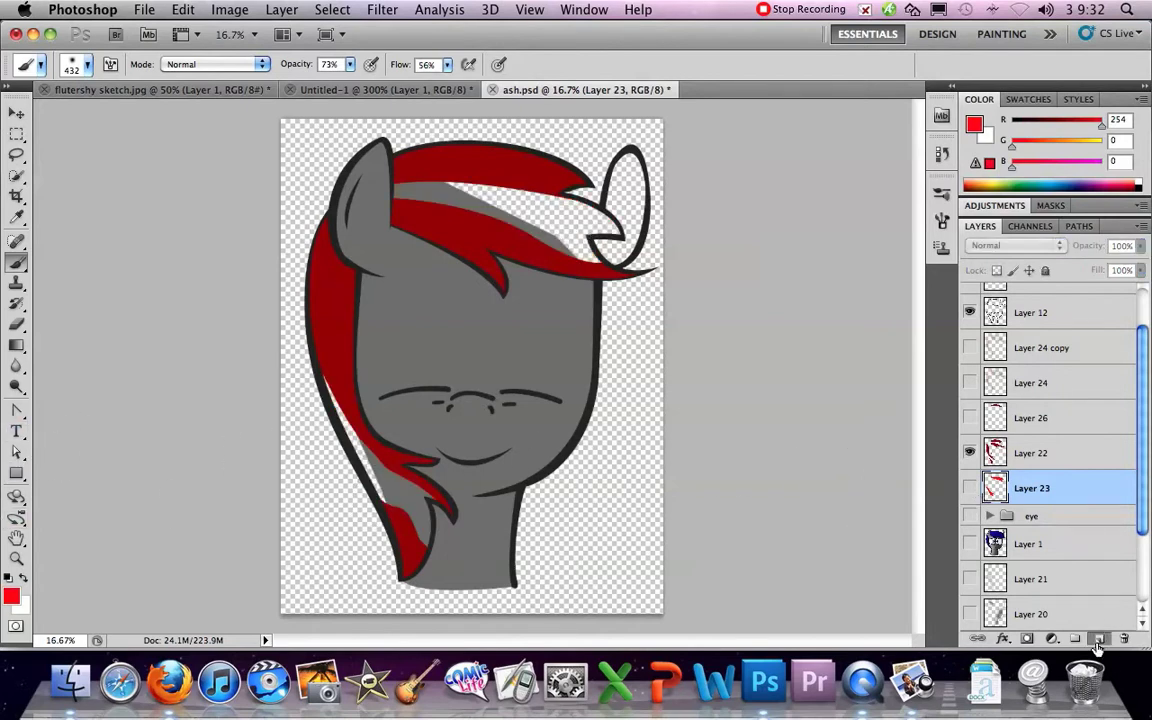
{"action": "left_click", "coordinate": [1098, 640]}
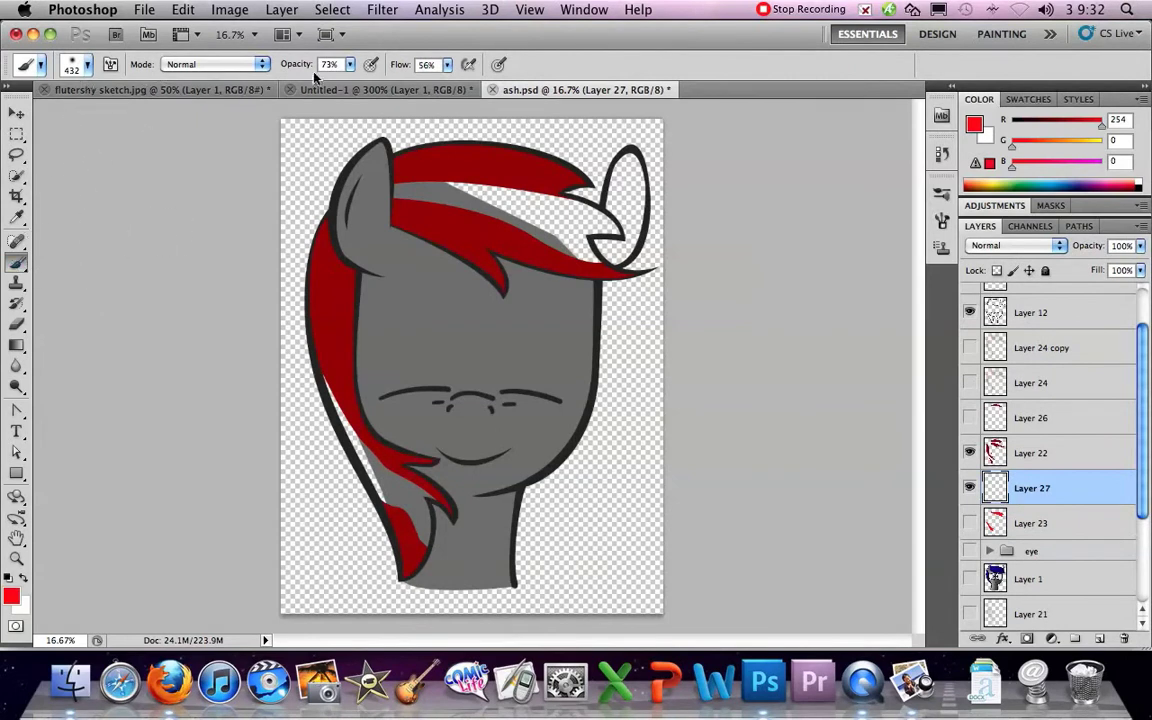
- Set the Brush opacity and flow to 100%, test a bright red dab beside the ear and undo it
{"action": "key", "text": "0"}
{"action": "key", "text": "shift+0"}
{"action": "left_click_drag", "start_coordinate": [411, 182], "coordinate": [410, 192]}
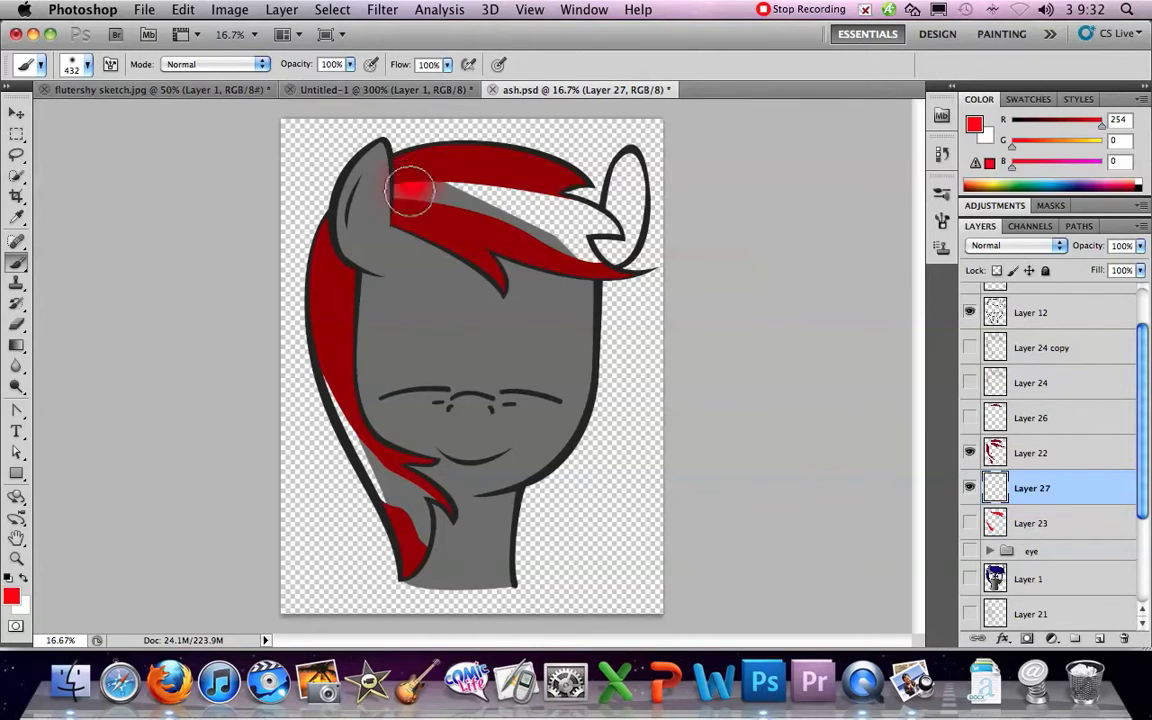
{"action": "left_click", "coordinate": [183, 9]}
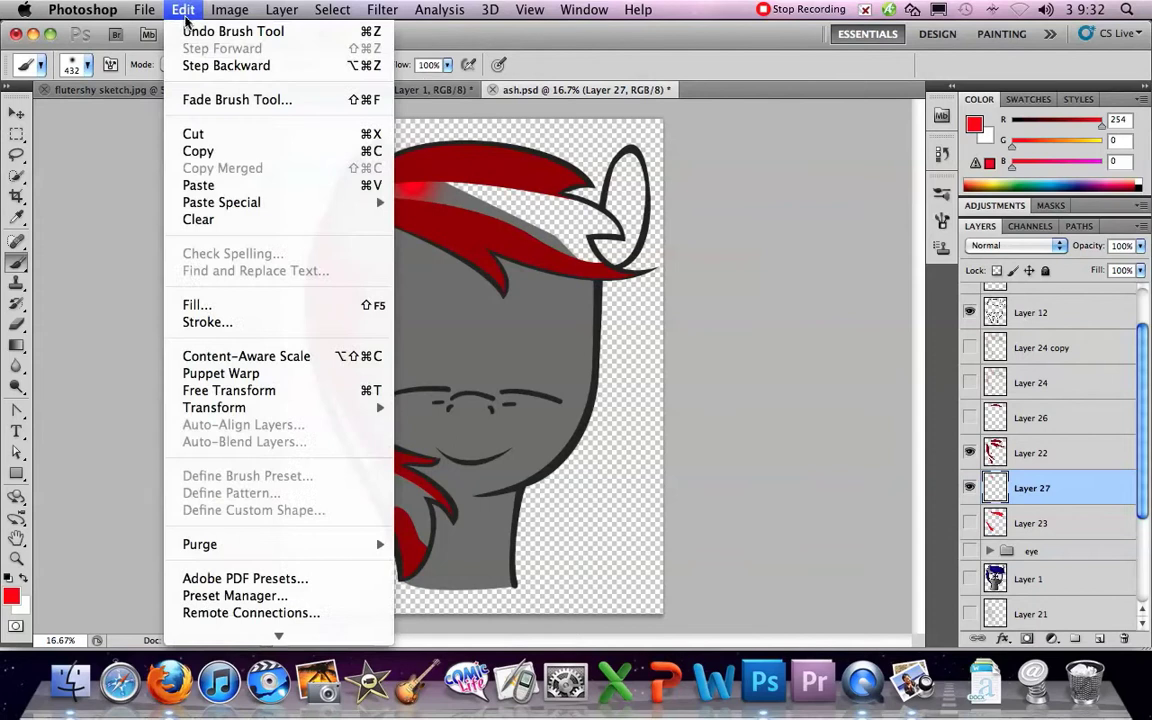
{"action": "left_click", "coordinate": [212, 65]}
- Paint the unfilled middle stripe of the fringe bright red on Layer 27 with a harder 69 px brush
{"action": "left_click", "coordinate": [82, 64]}
{"action": "mouse_move", "coordinate": [40, 149]}
{"action": "left_mouse_down"}
{"action": "mouse_move", "coordinate": [153, 149]}
{"action": "mouse_move", "coordinate": [95, 149]}
{"action": "left_mouse_up"}
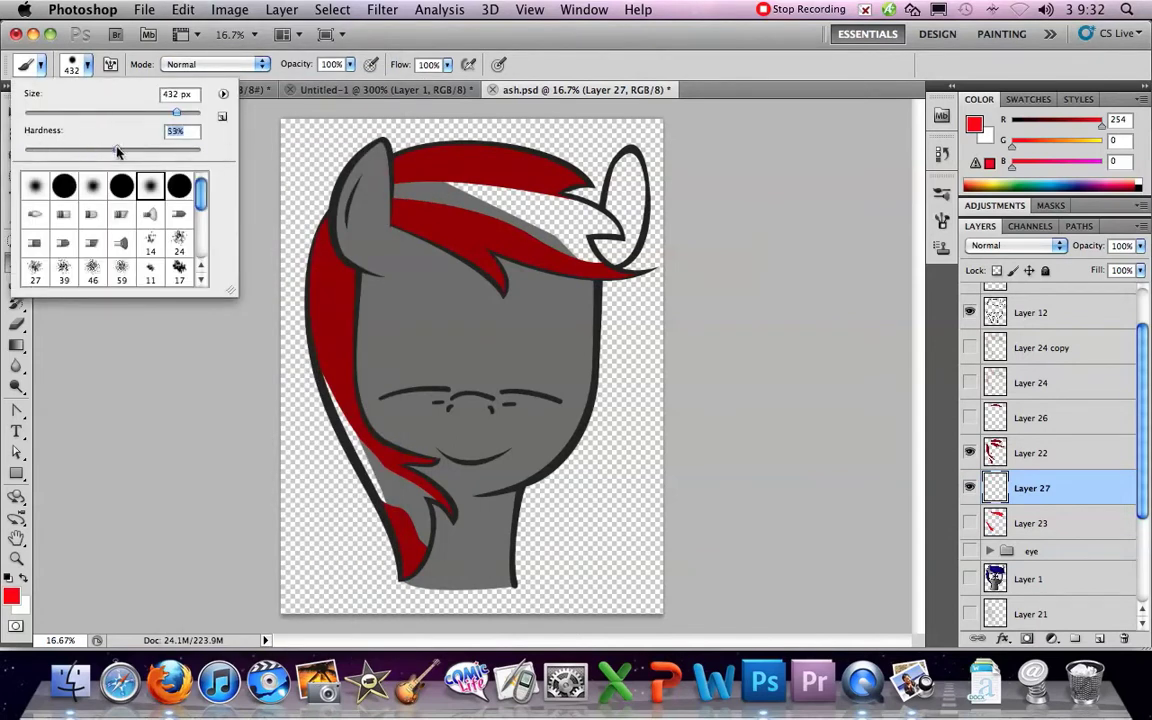
{"action": "left_click", "coordinate": [87, 66]}
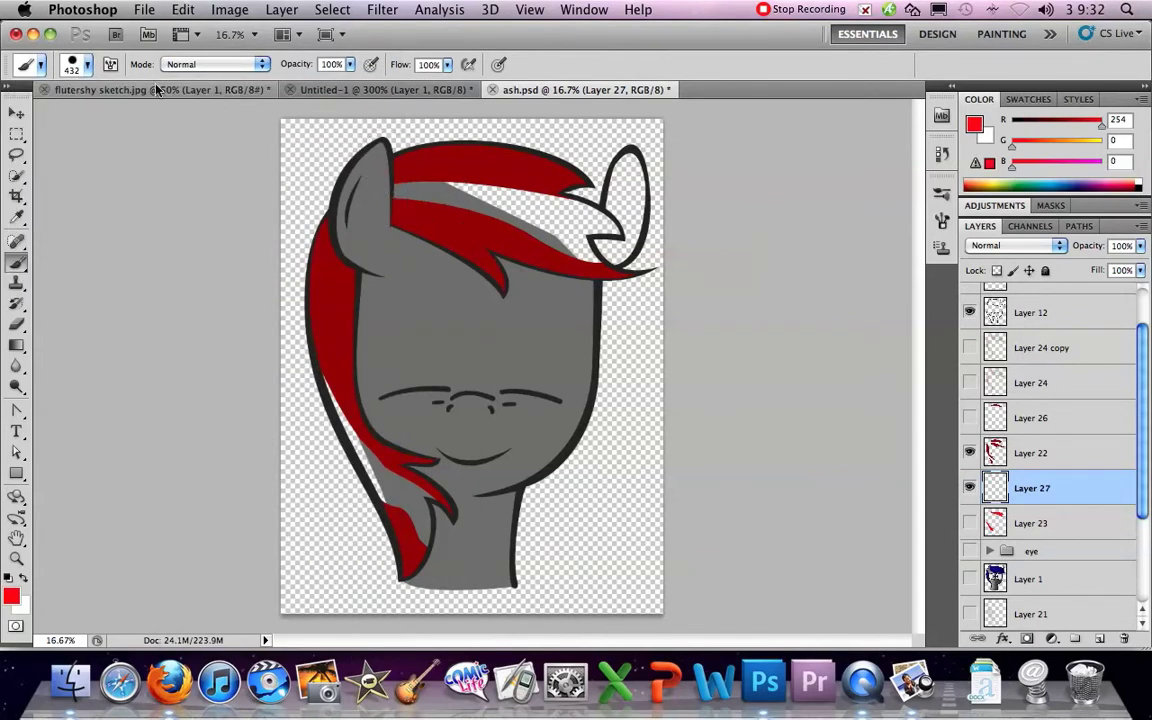
{"action": "left_click", "coordinate": [82, 64]}
{"action": "left_click", "coordinate": [80, 108]}
{"action": "left_click", "coordinate": [82, 64]}
{"action": "mouse_move", "coordinate": [396, 188]}
{"action": "left_mouse_down"}
{"action": "mouse_move", "coordinate": [418, 192]}
{"action": "mouse_move", "coordinate": [382, 177]}
{"action": "mouse_move", "coordinate": [400, 173]}
{"action": "mouse_move", "coordinate": [592, 262]}
{"action": "mouse_move", "coordinate": [614, 229]}
{"action": "left_mouse_up"}
{"action": "mouse_move", "coordinate": [542, 199]}
{"action": "left_mouse_down"}
{"action": "mouse_move", "coordinate": [604, 219]}
{"action": "mouse_move", "coordinate": [512, 180]}
{"action": "mouse_move", "coordinate": [490, 195]}
{"action": "mouse_move", "coordinate": [545, 208]}
{"action": "mouse_move", "coordinate": [460, 200]}
{"action": "mouse_move", "coordinate": [410, 170]}
{"action": "mouse_move", "coordinate": [566, 240]}
{"action": "mouse_move", "coordinate": [595, 212]}
{"action": "left_mouse_up"}
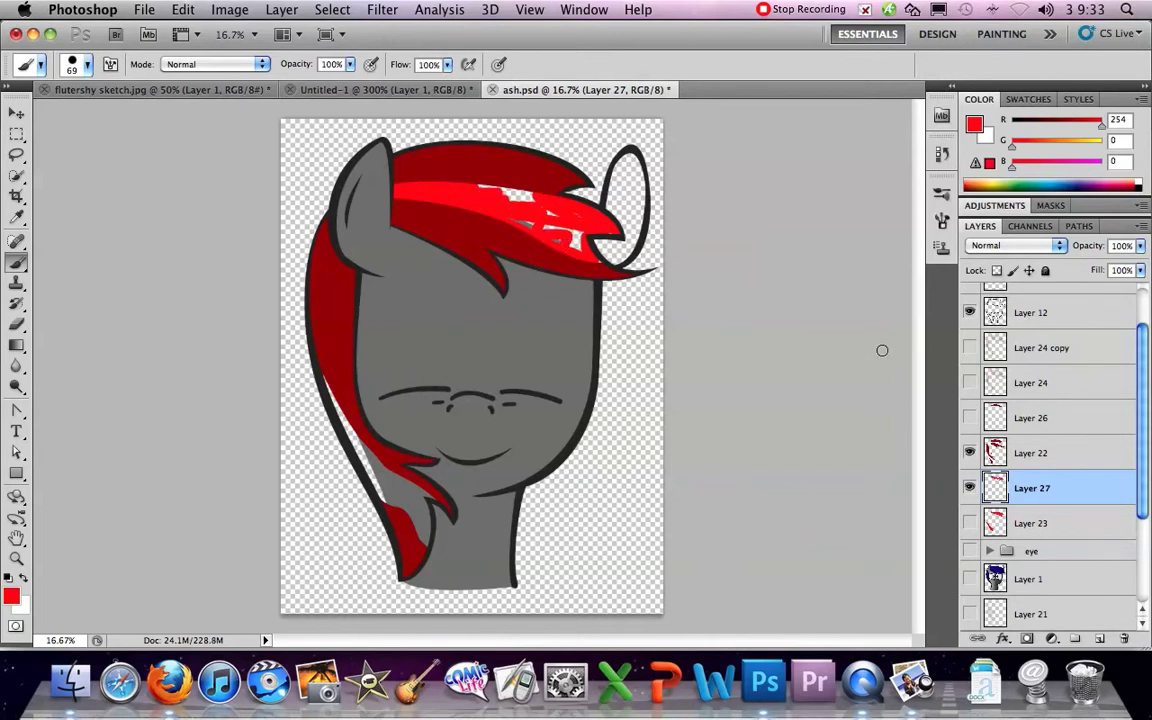
- Delete the hand-painted Layer 27 and show the bright red hair on Layer 23
{"action": "right_click", "coordinate": [1053, 492]}
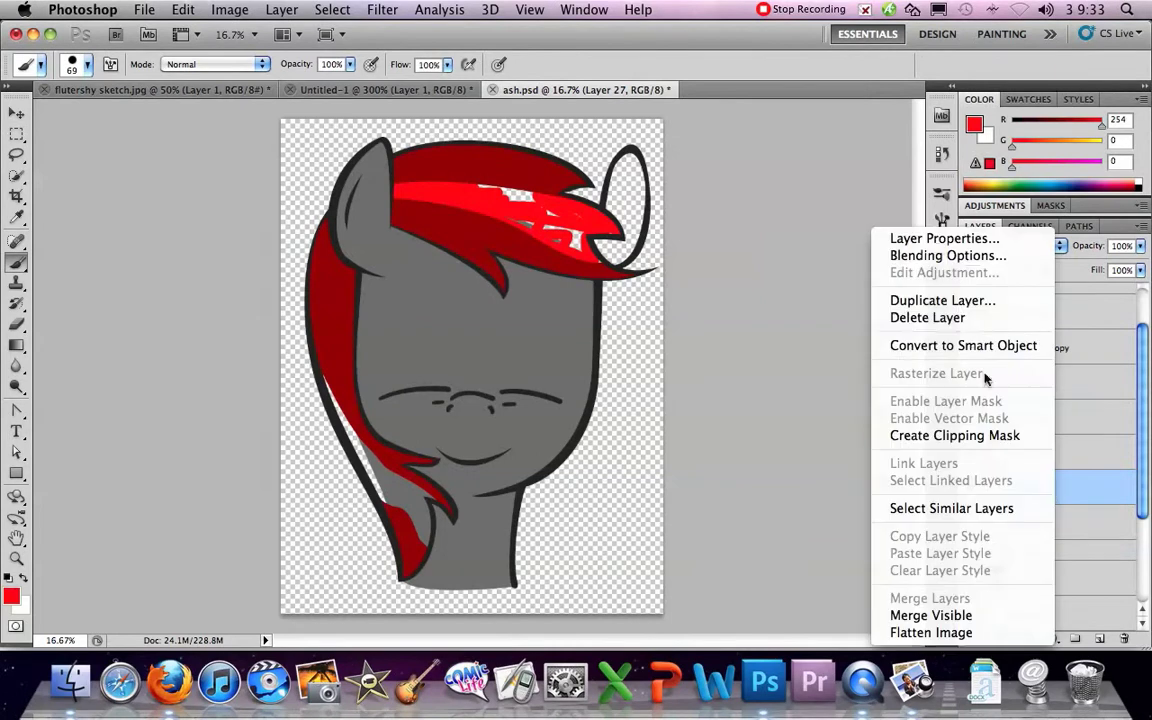
{"action": "left_click", "coordinate": [975, 319]}
{"action": "left_click", "coordinate": [710, 263]}
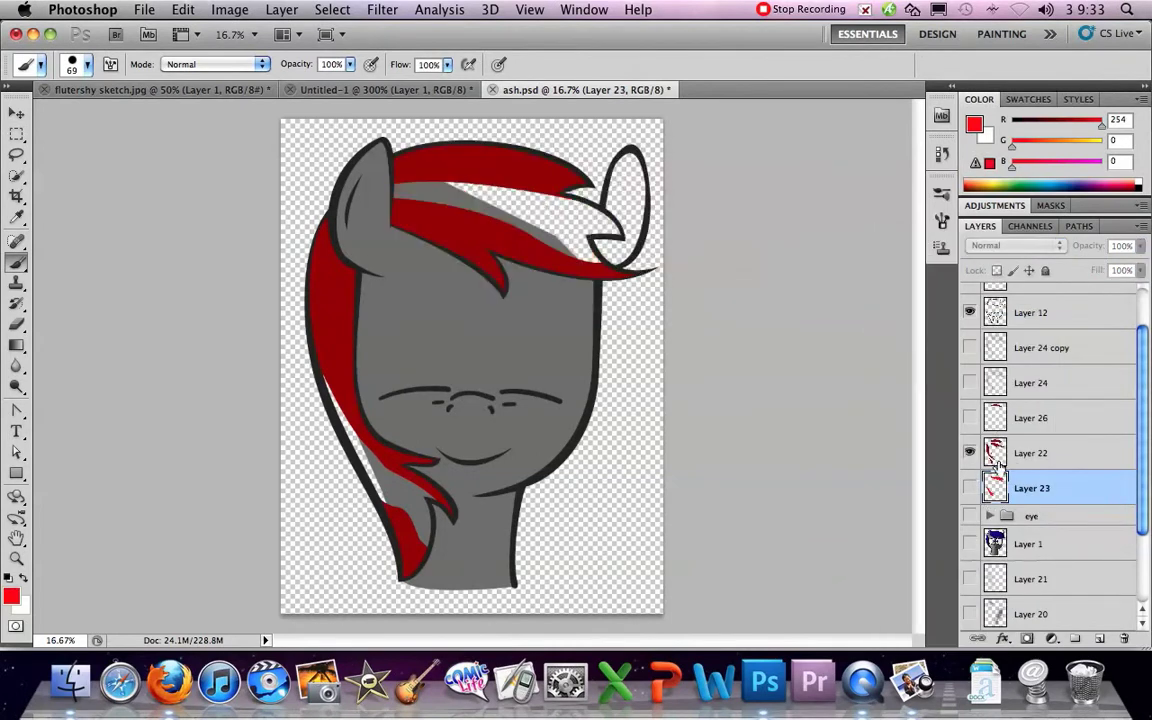
{"action": "left_click", "coordinate": [970, 487]}
{"action": "left_click", "coordinate": [969, 486]}
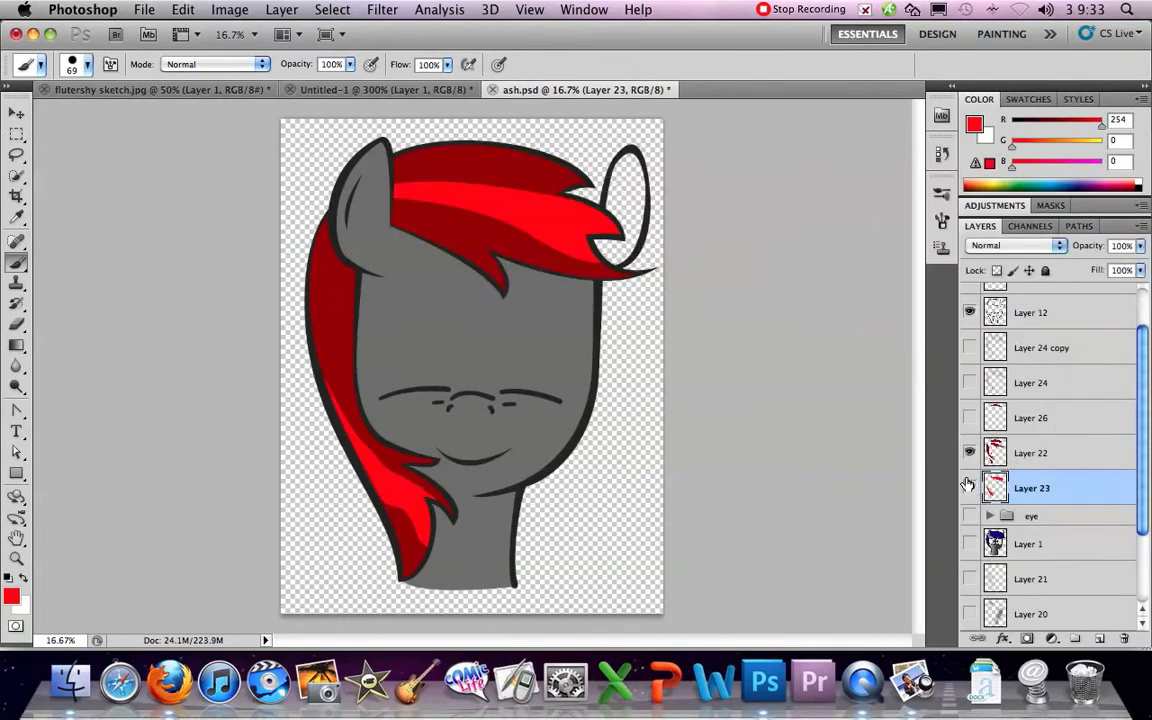